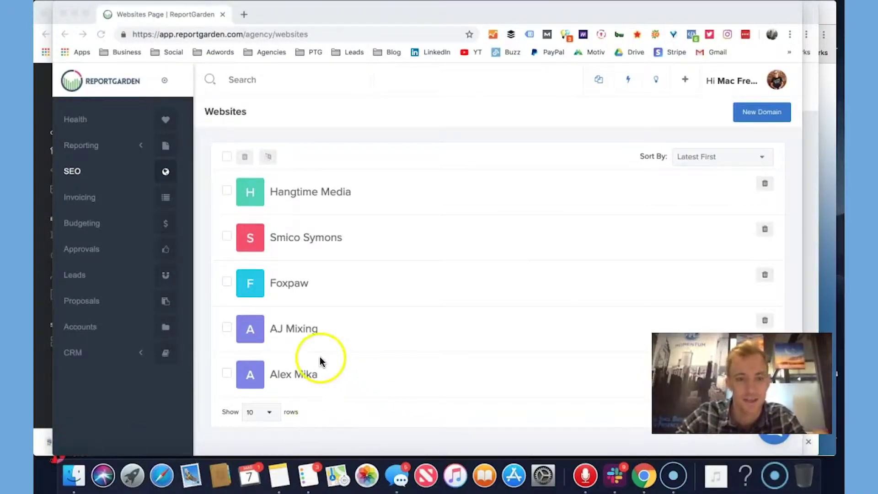
Tidy the browser window and keep 10 rows per page in the domain list
left_click(174, 34)
left_click(176, 34)
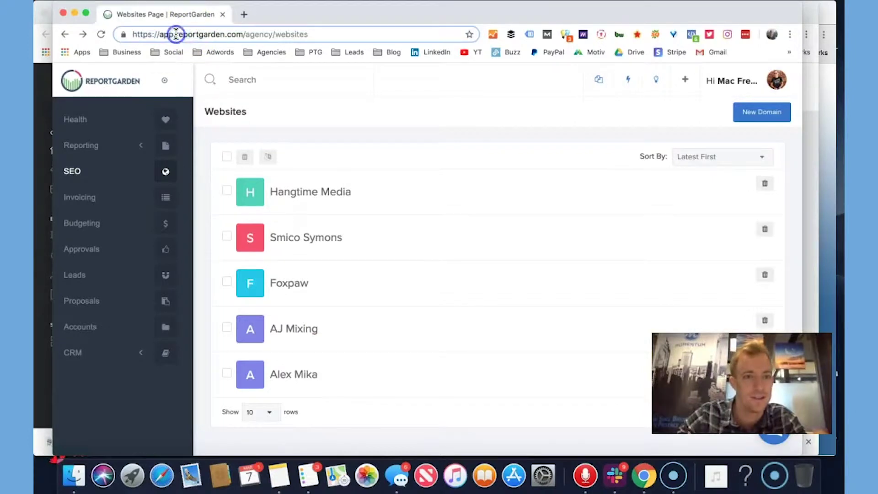
left_click_drag(176, 34, 232, 34)
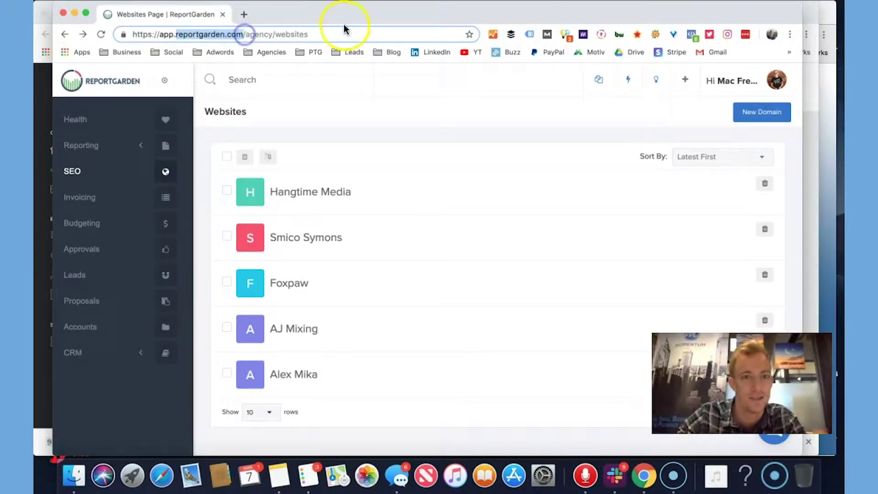
left_click(334, 28)
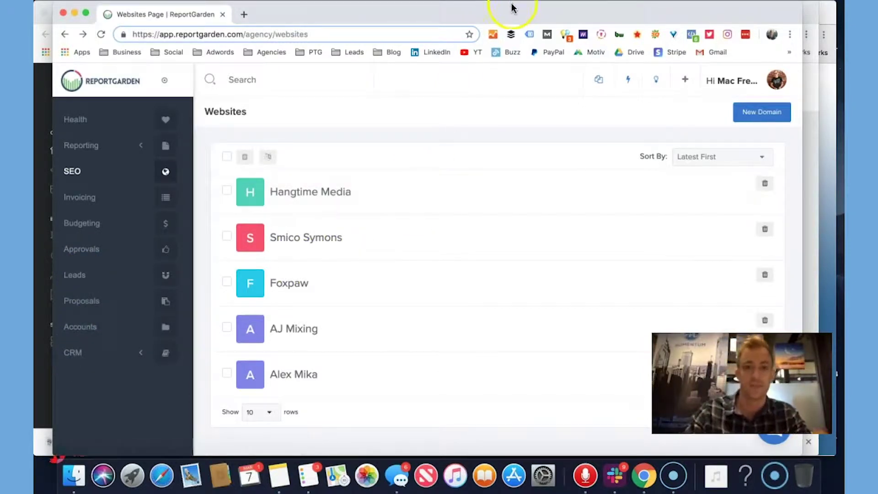
left_click_drag(510, 8, 549, 8)
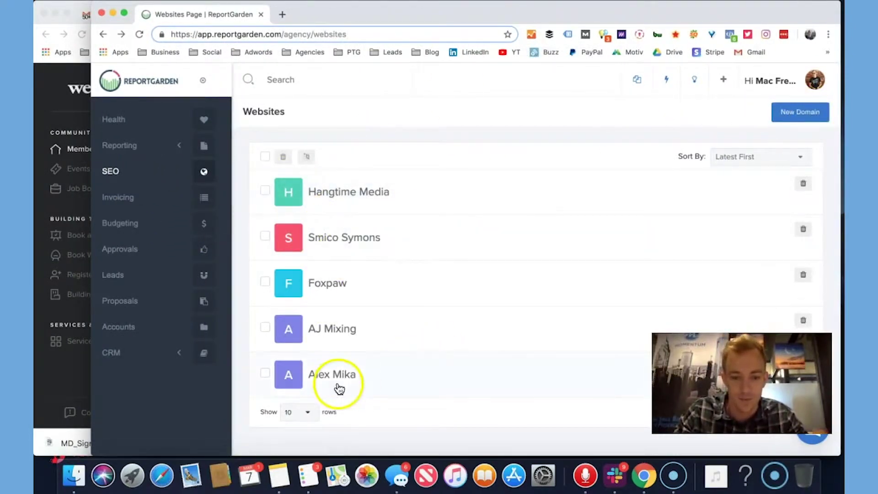
left_click(302, 412)
left_click(415, 418)
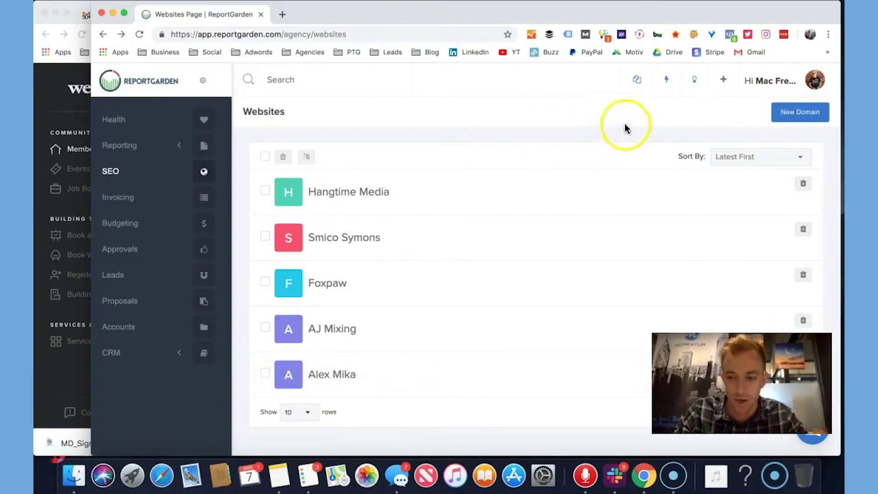
Start a new domain and enter Phone Repair Philly as its website name
left_click(788, 115)
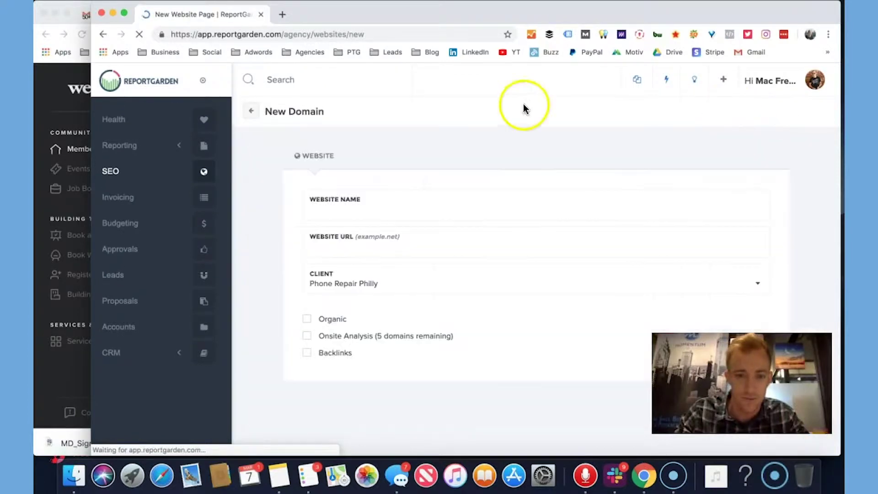
left_click(347, 213)
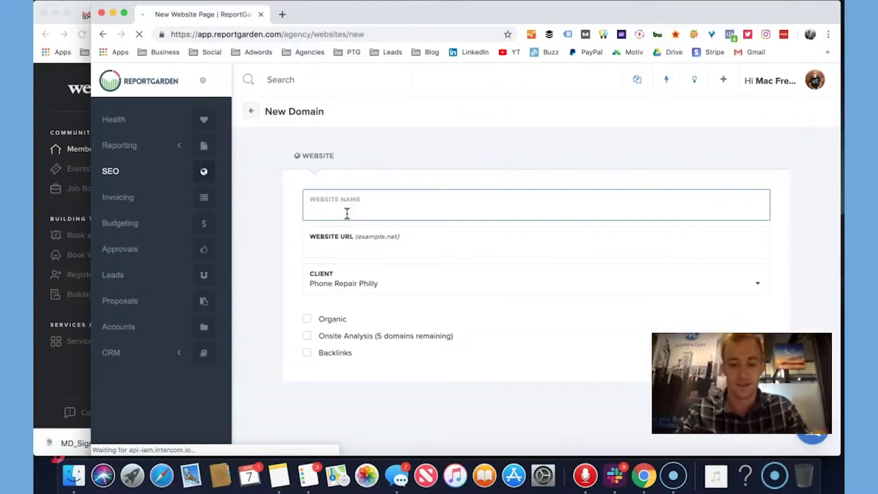
type("Phone Repair Philly")
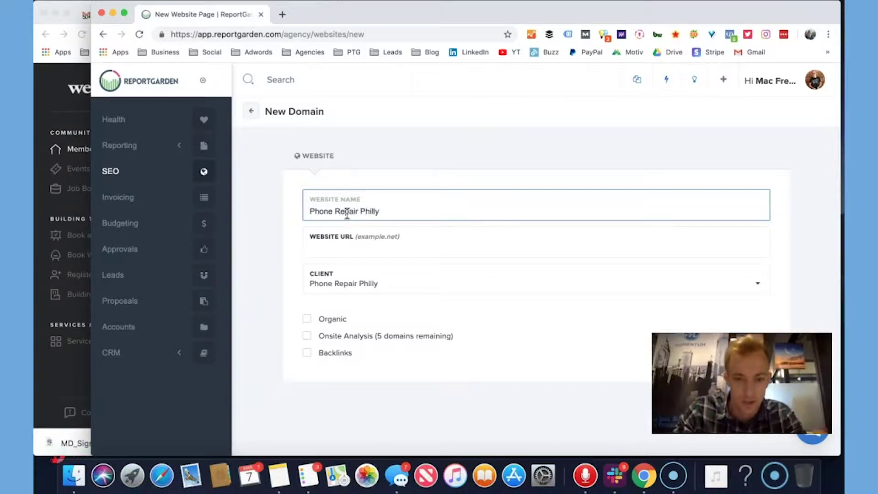
key("Tab")
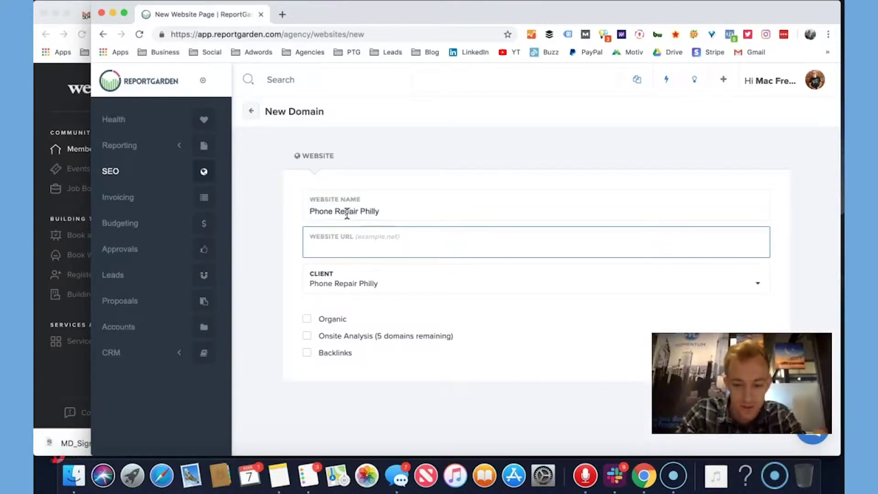
key("BackSpace")
key("super+t")
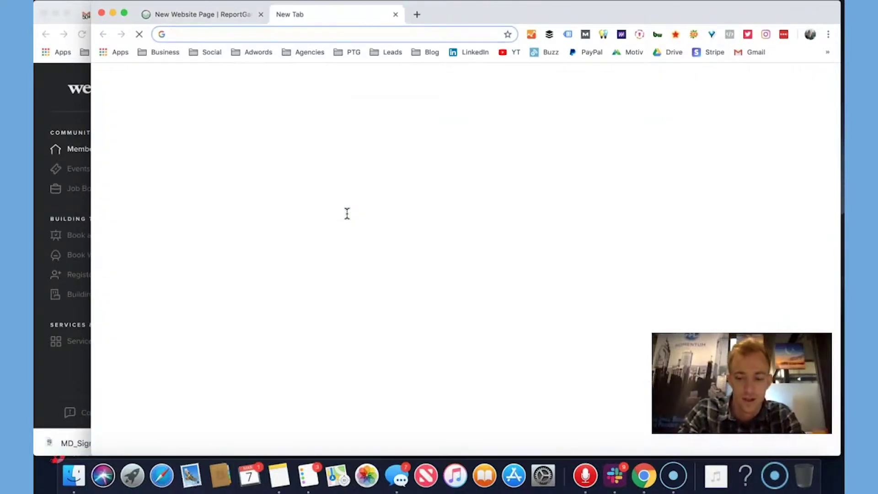
type("phonere")
key("Return")
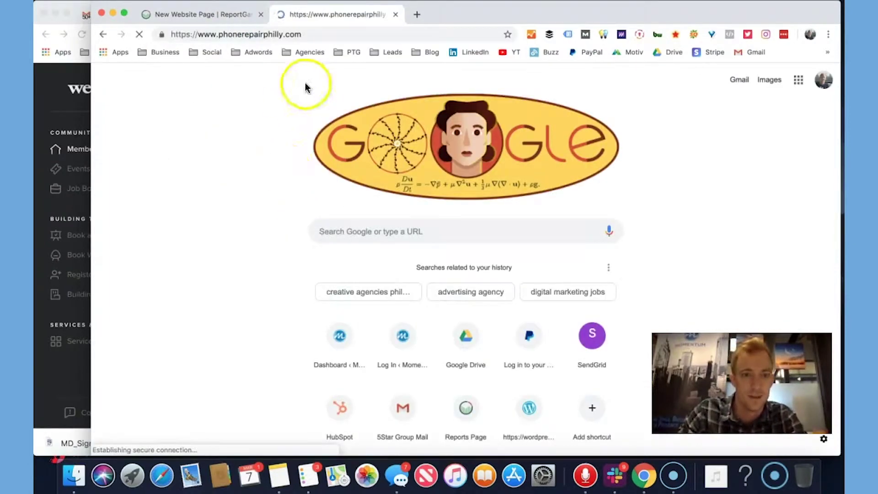
left_click(249, 34)
key("super+c")
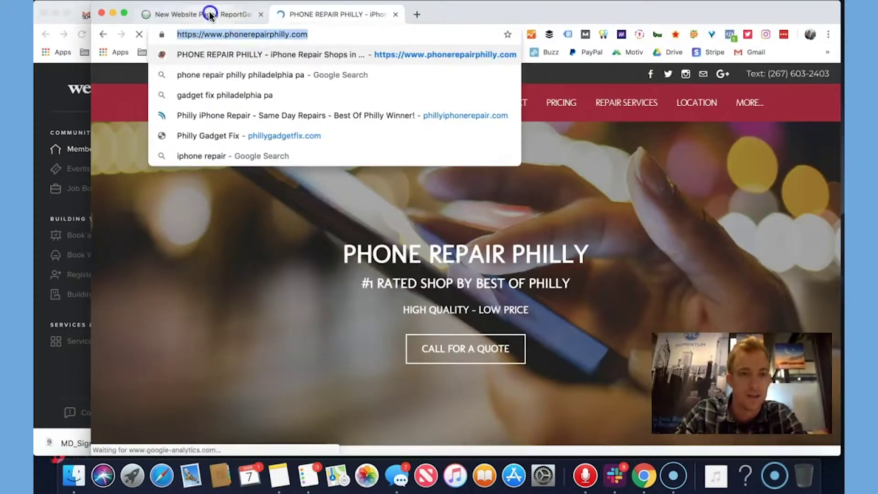
left_click(210, 15)
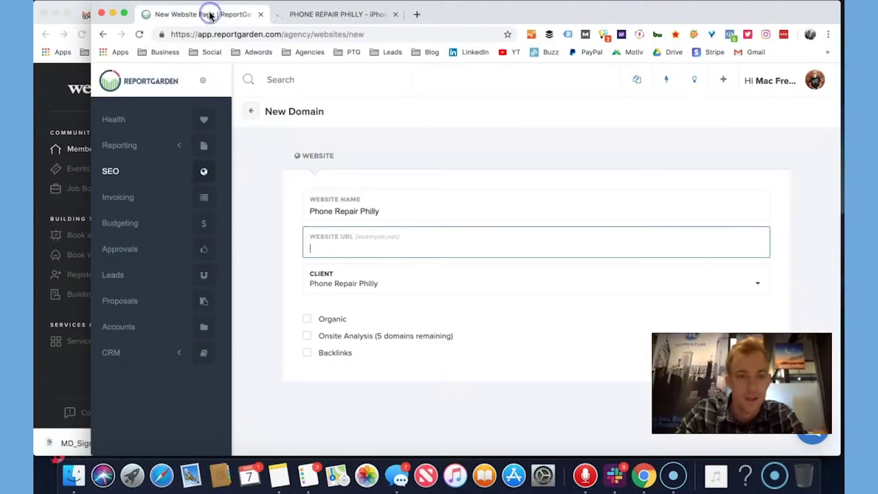
left_click(337, 17)
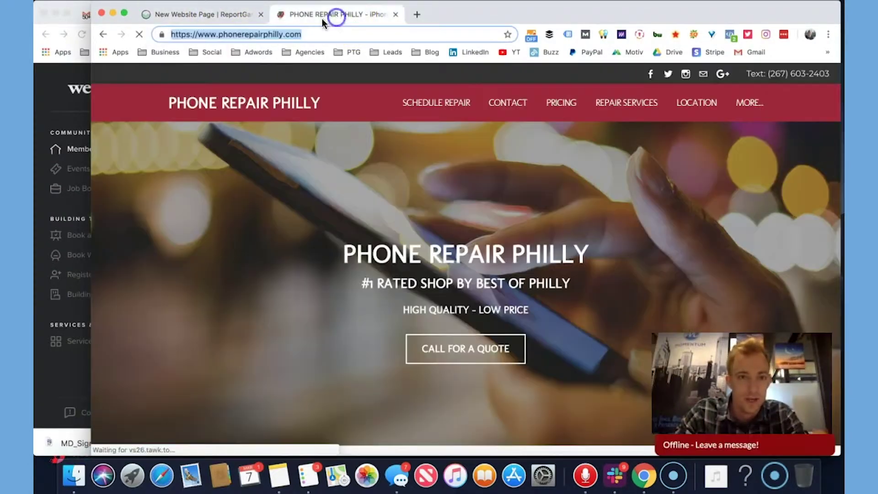
left_click(197, 16)
left_click(368, 249)
key("super+v")
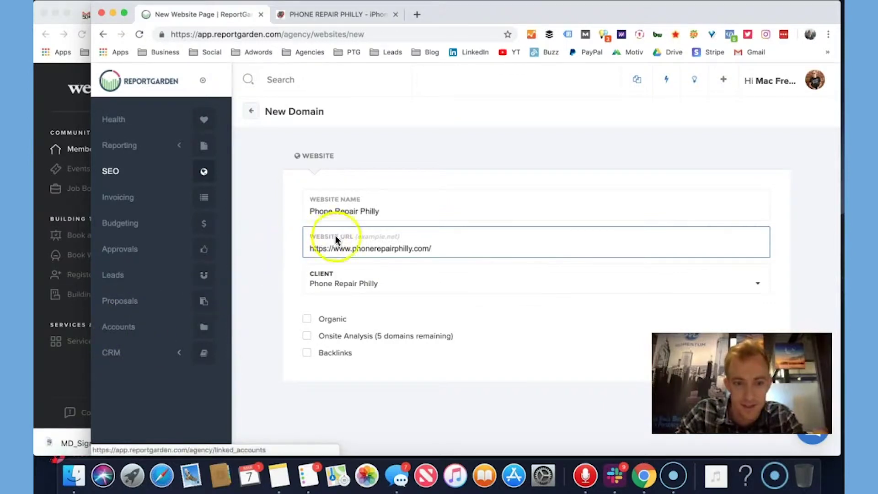
left_click(340, 285)
Keep Phone Repair Philly as client and tick Organic, Onsite Analysis and Backlinks
left_click(333, 283)
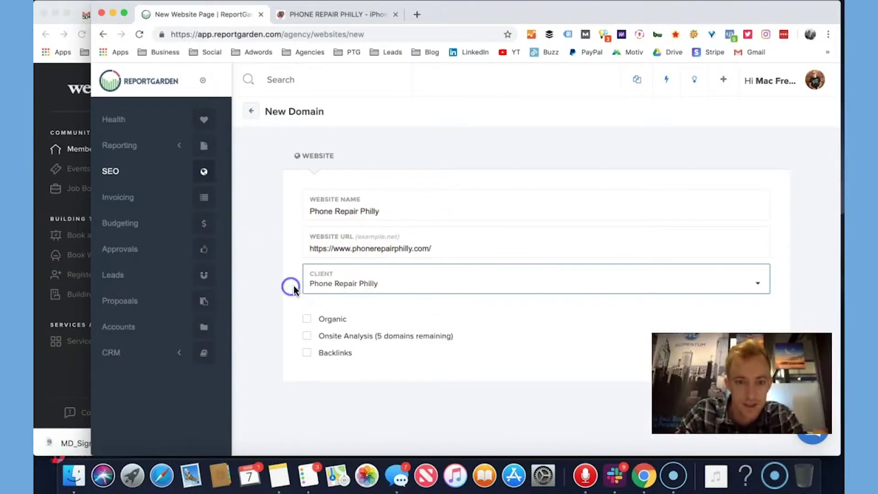
left_click(330, 316)
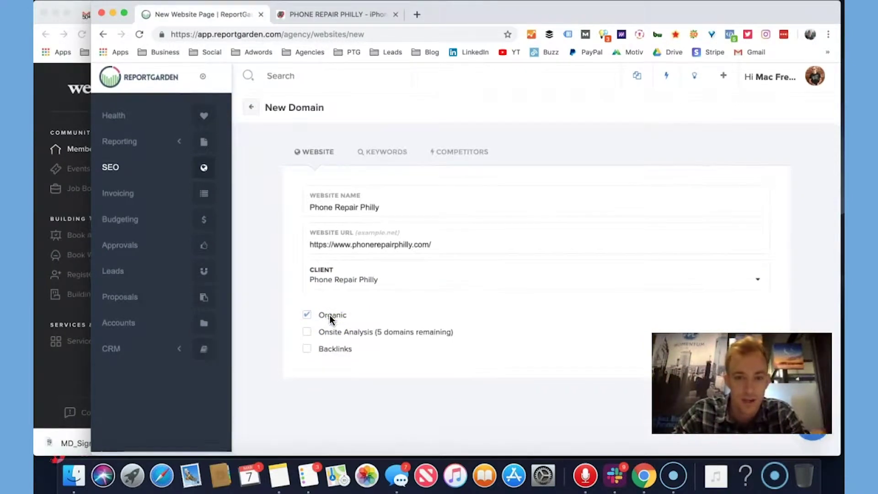
left_click(327, 337)
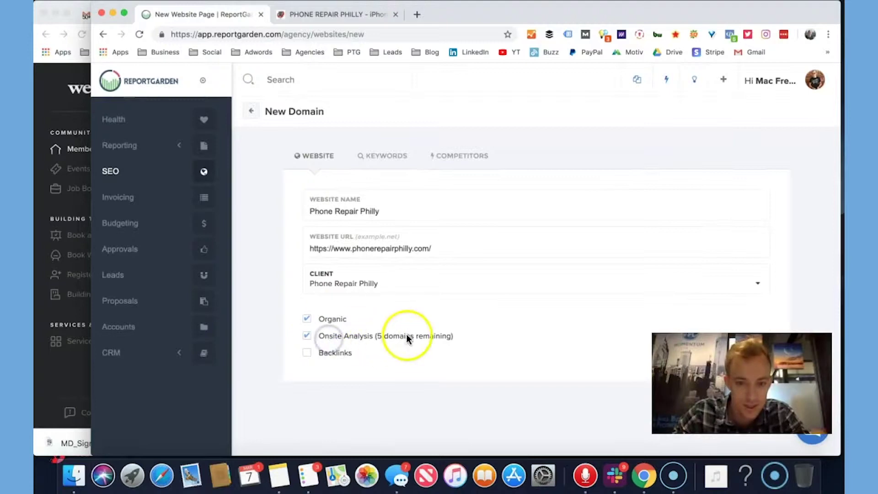
left_click(339, 353)
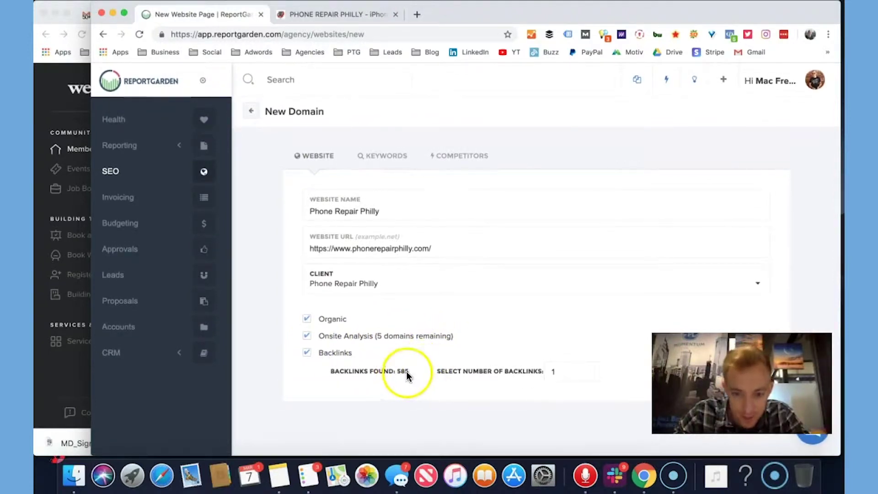
Set the number of backlinks to 100 and advance to the Keywords step
left_click(565, 372)
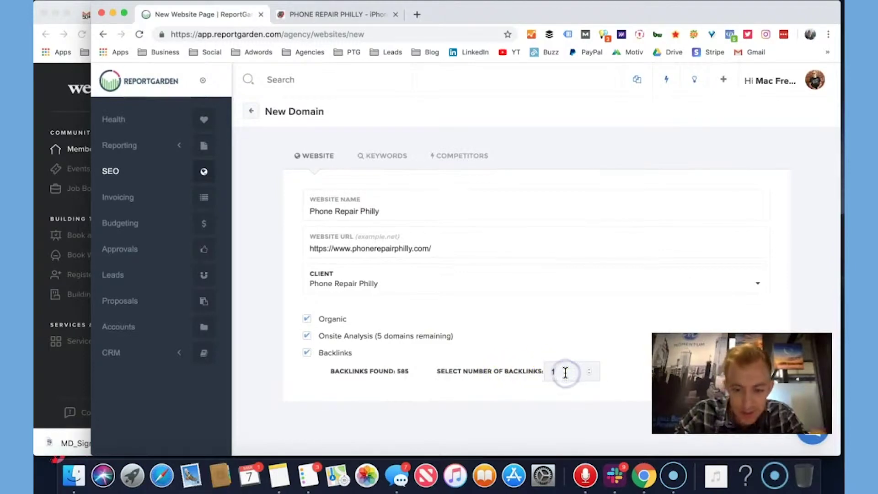
type("00")
left_click(466, 248)
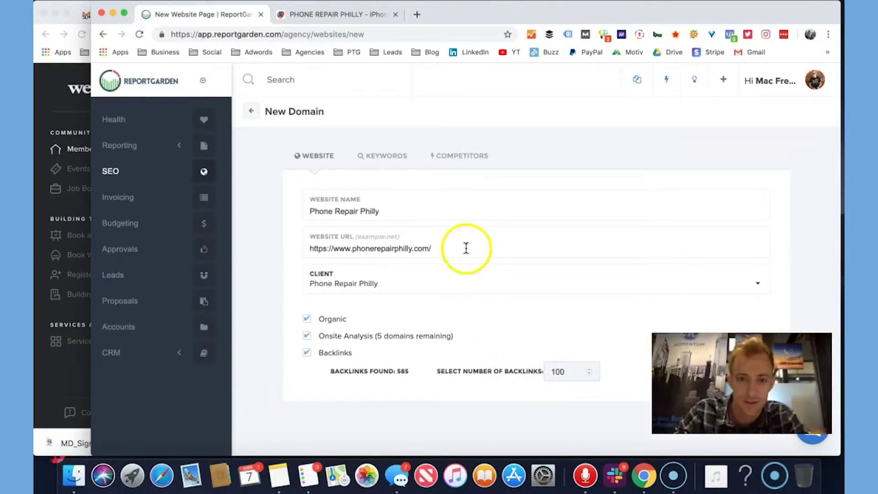
left_click(373, 157)
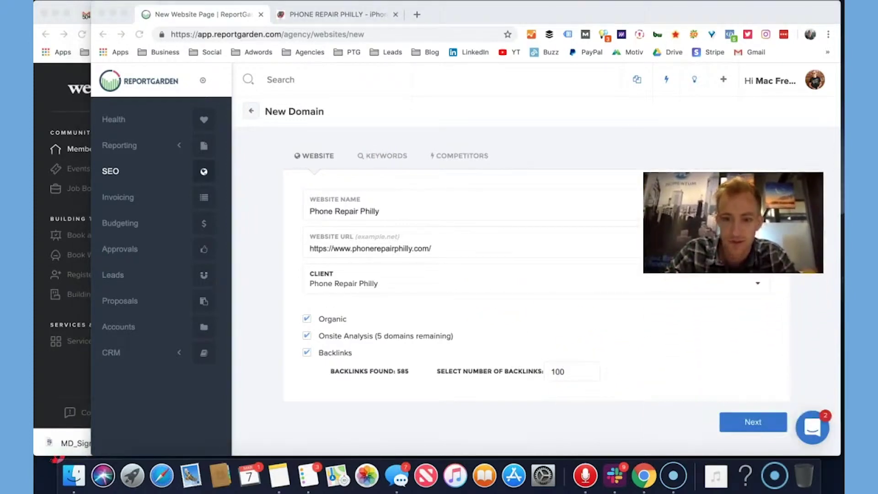
left_click(753, 421)
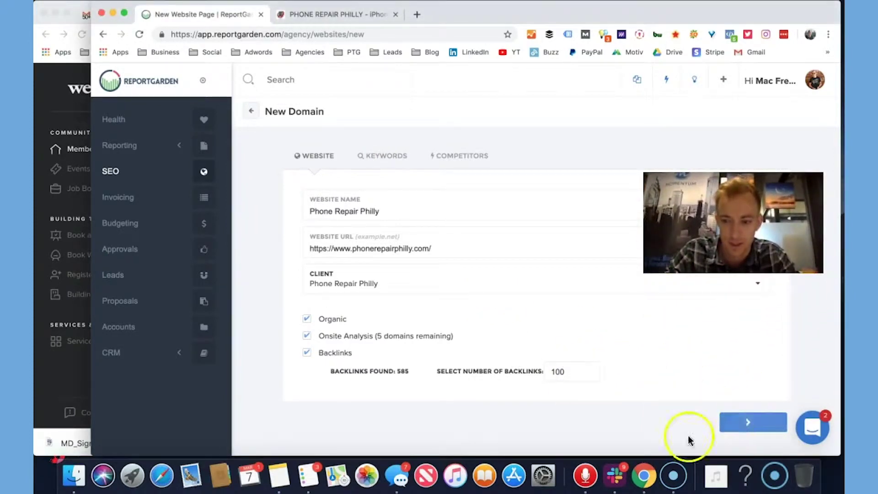
left_click(754, 421)
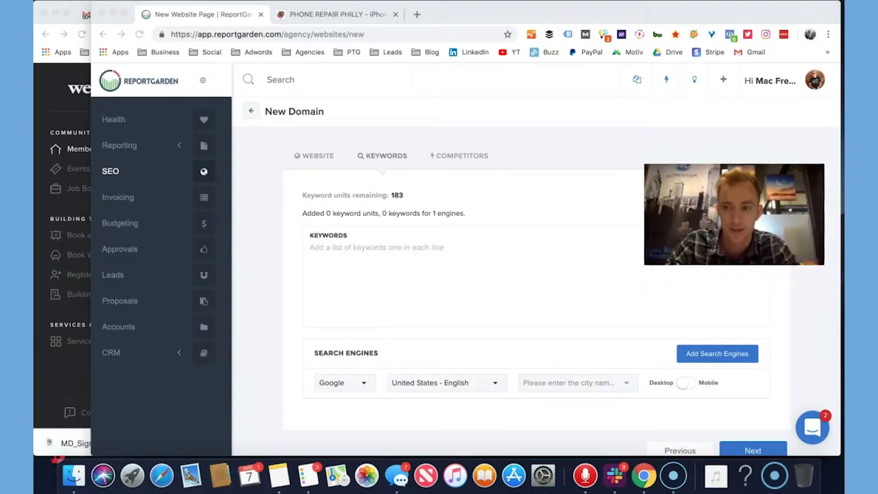
Begin the keyword list with a phone repair keyword
left_click(390, 265)
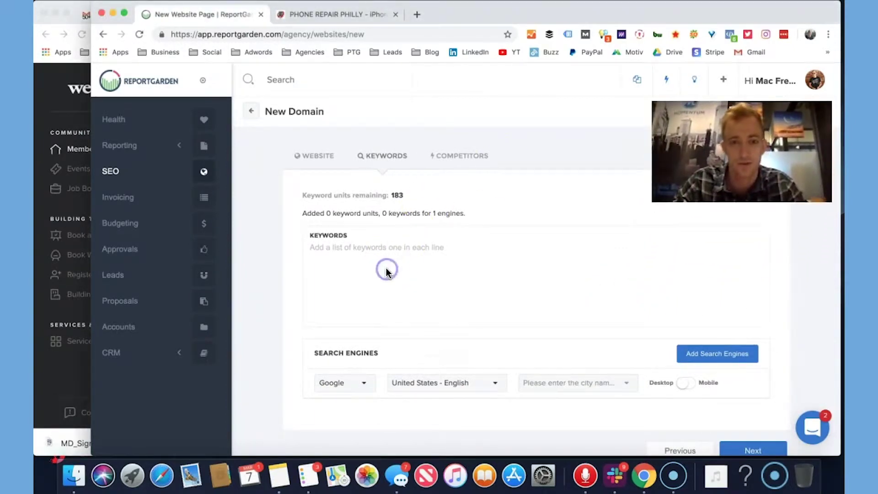
left_click(367, 261)
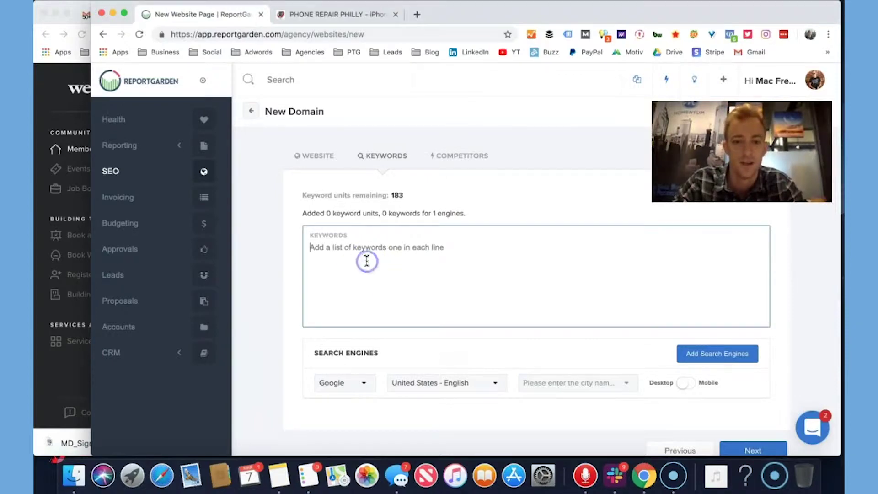
left_click(447, 157)
left_click(446, 237)
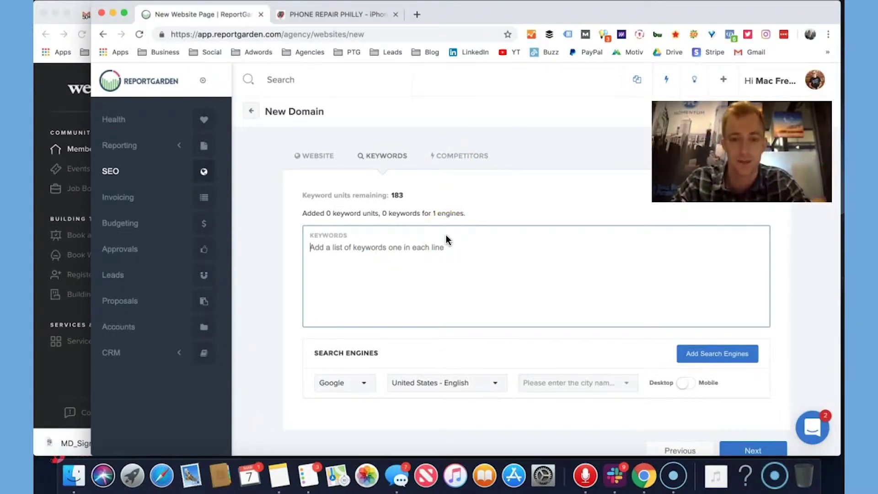
left_click(431, 264)
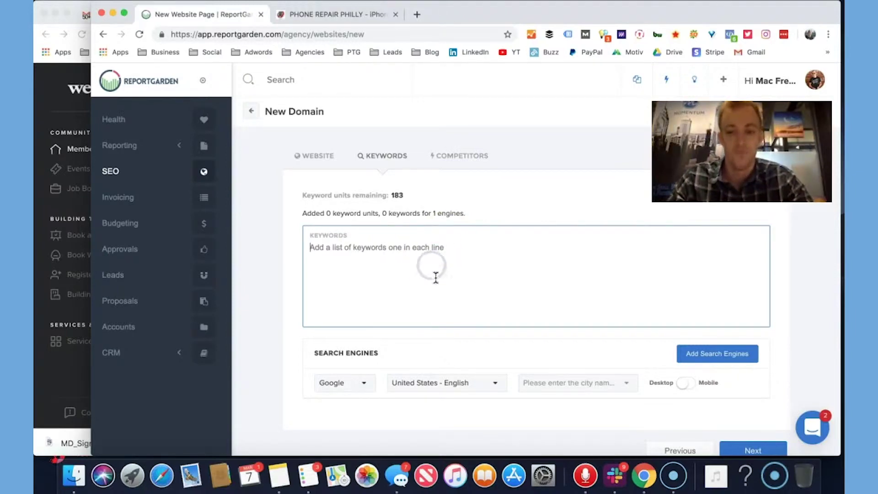
left_click(453, 281)
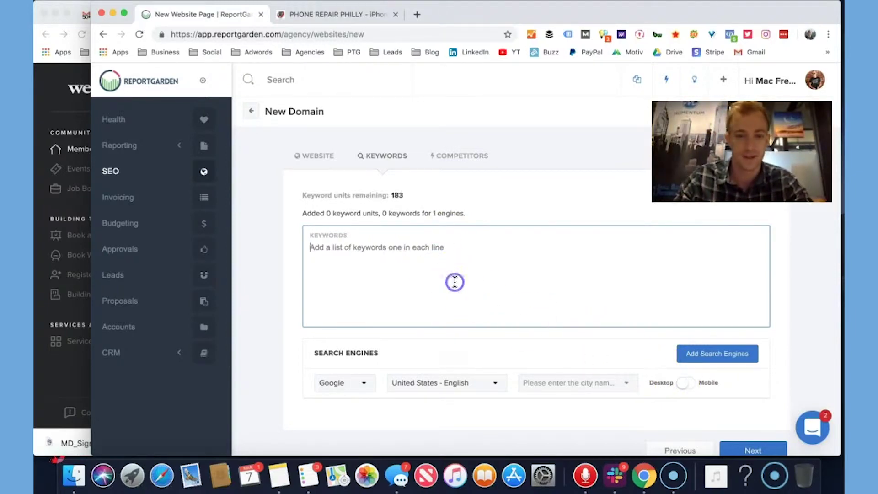
type("phone repair in philadelphia")
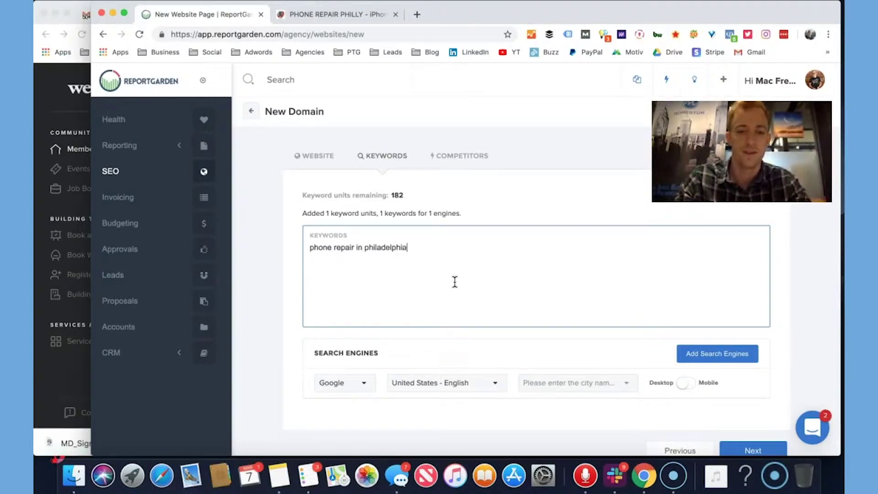
key("Return")
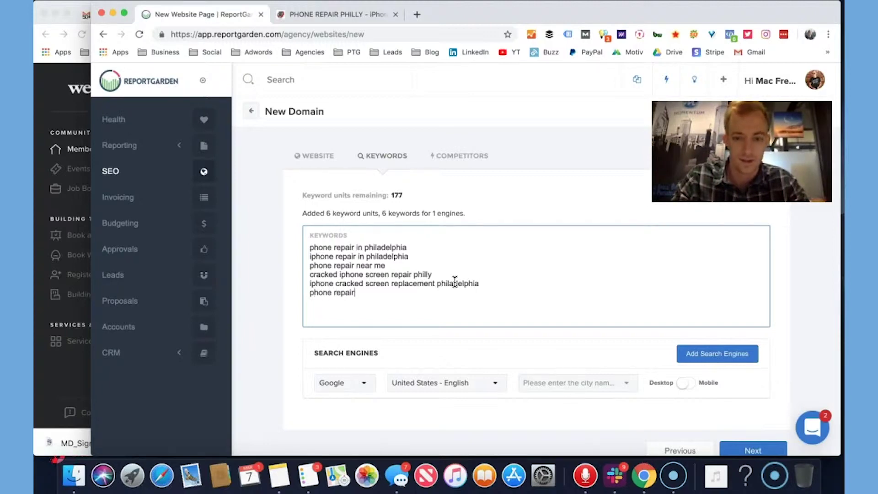
Add 'philadelphia' to the phone repair keyword and start a new keyword line
left_click(309, 293)
type("philadelphia")
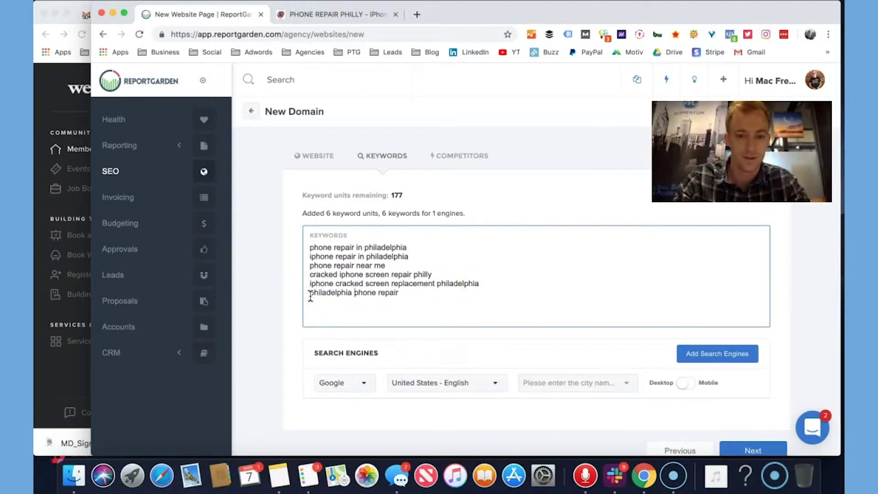
key("Return")
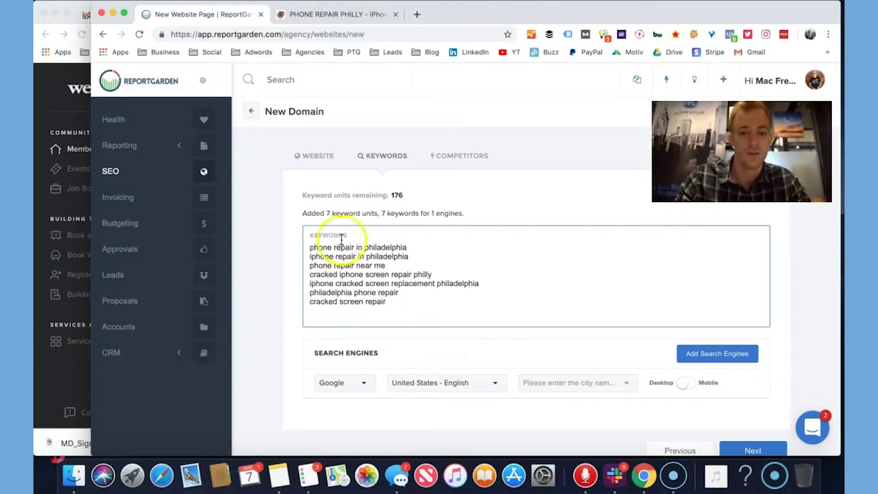
double_click(385, 247)
left_click(398, 301)
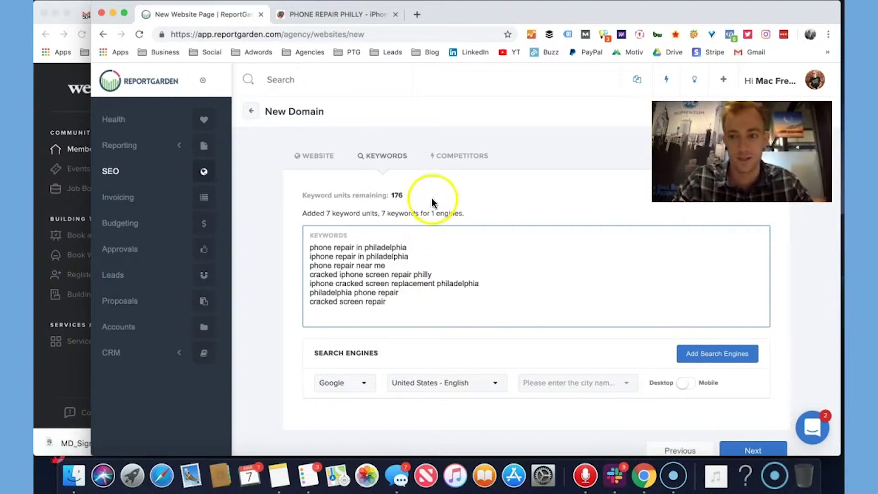
Add the remaining keywords, ending with 'samsung repair philadelphia', to reach ten
scroll(407, 237, "down", 1)
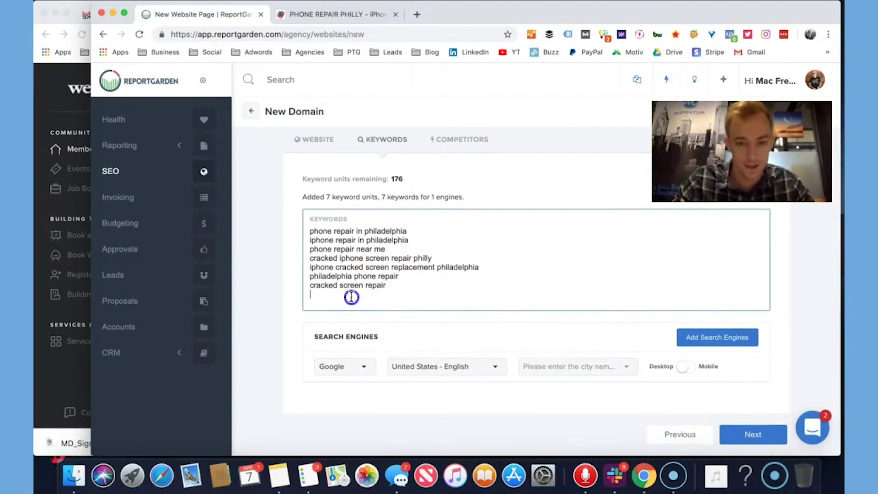
triple_click(352, 291)
left_click(334, 291)
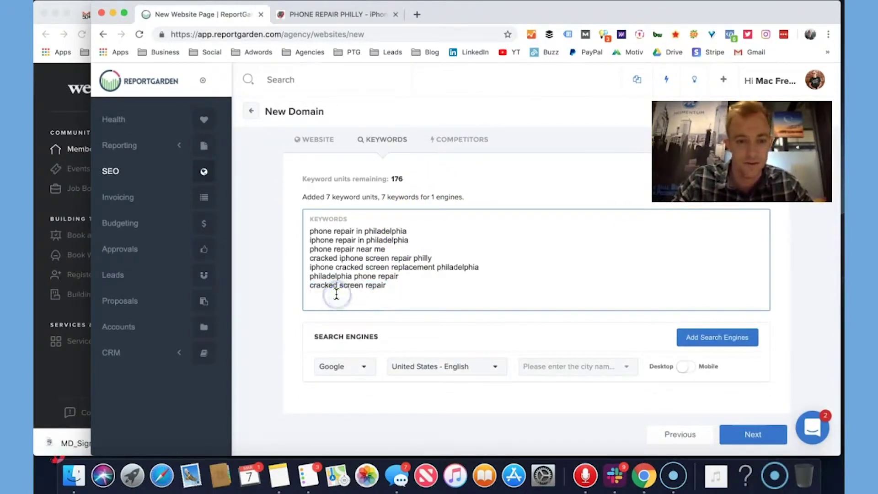
type("iphone cracked screen")
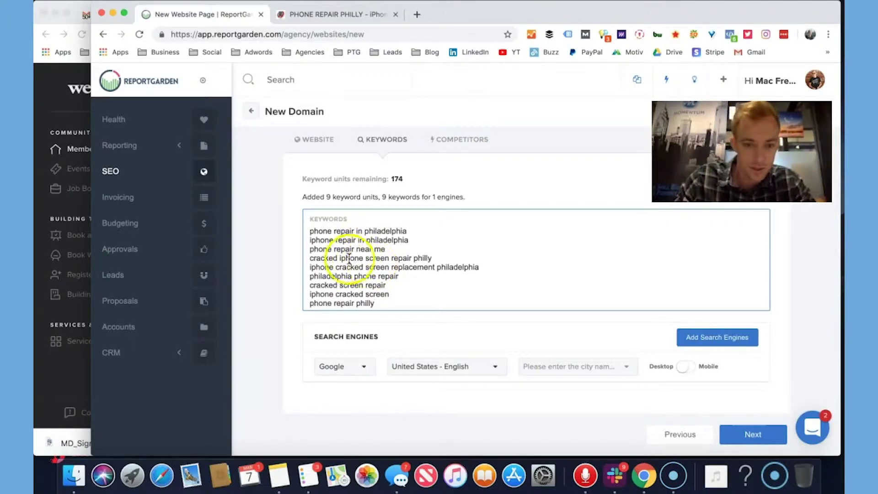
key("Return")
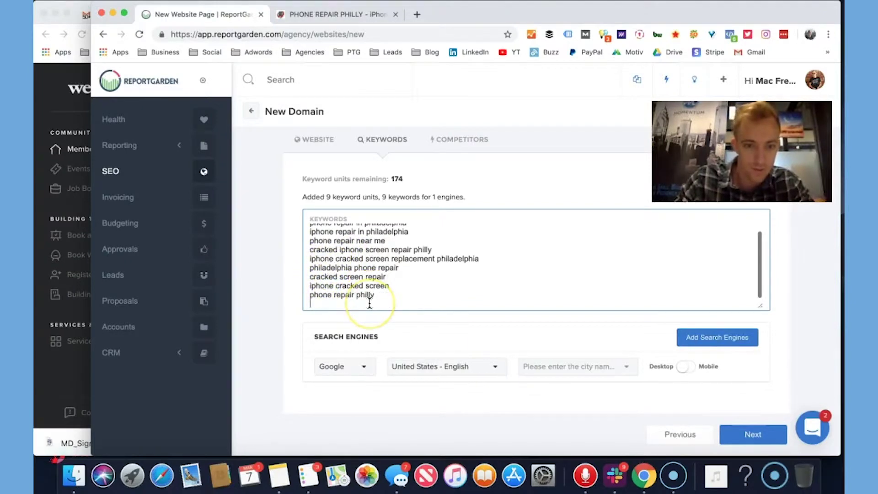
type("samsung repair philadelphia")
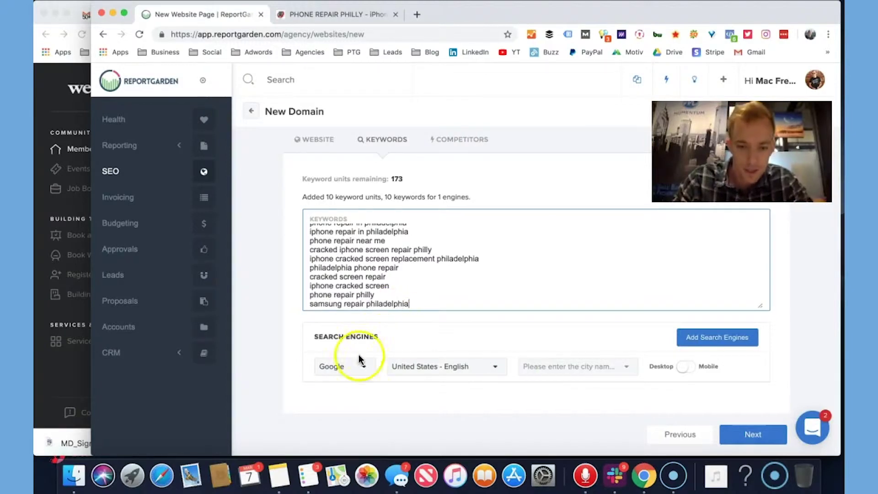
left_click(327, 366)
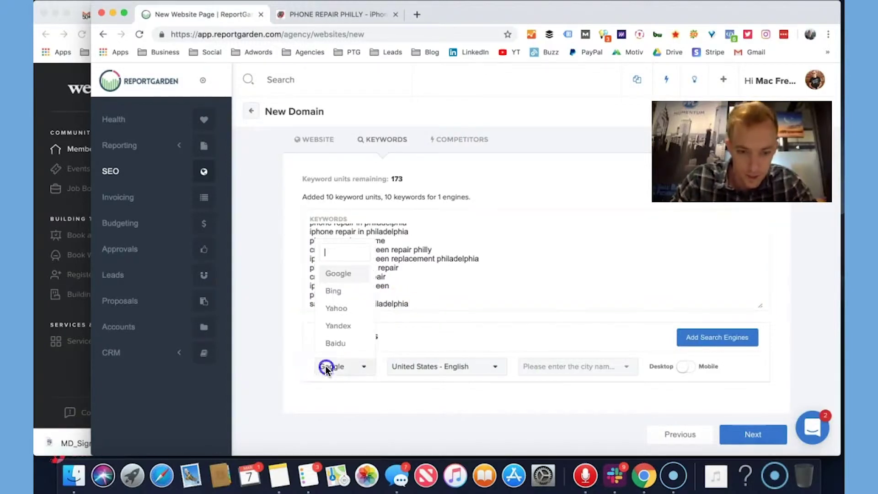
Keep Google, United States - English, and set the location to Philadelphia,PA 19102
left_click(399, 346)
left_click(439, 364)
left_click(533, 344)
left_click(561, 363)
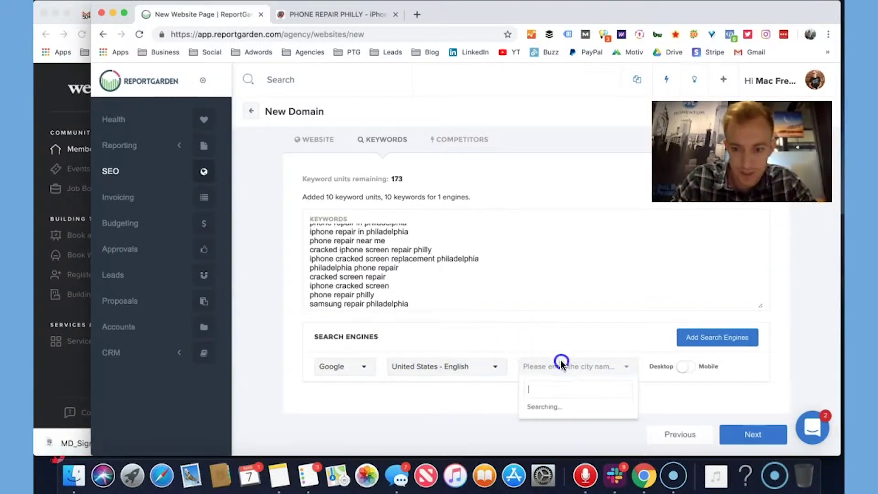
left_click(549, 387)
type("philad")
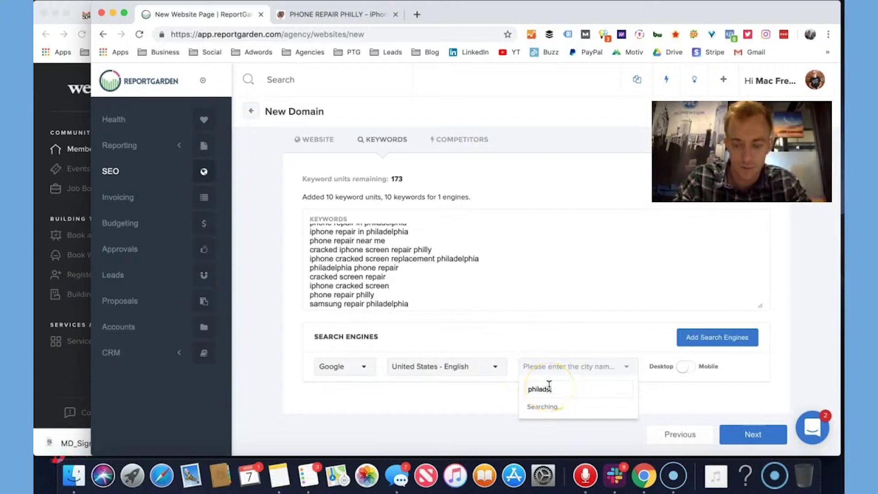
type("e")
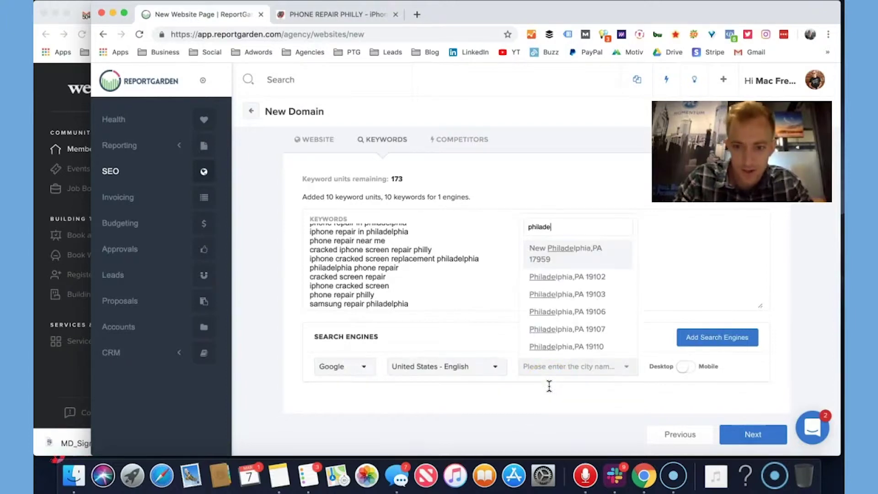
left_click(594, 282)
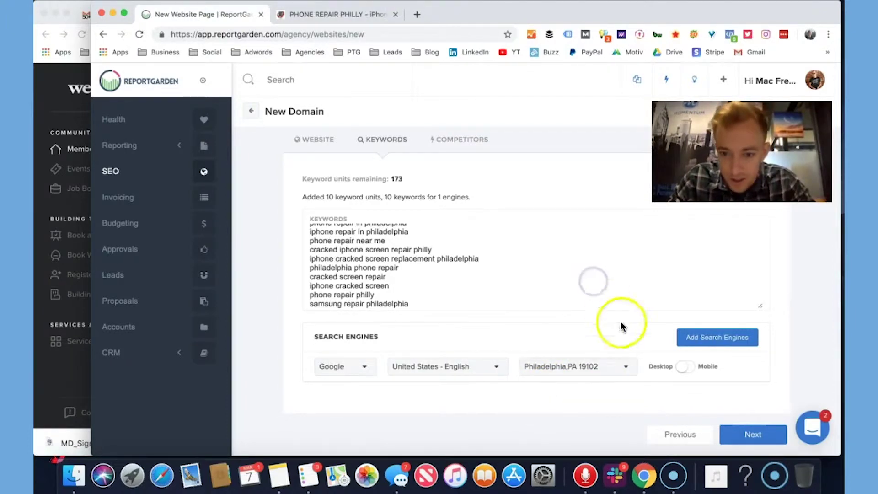
Switch ranking tracking to Mobile and advance to the Competitors step
left_click(684, 374)
scroll(627, 336, "up", 1)
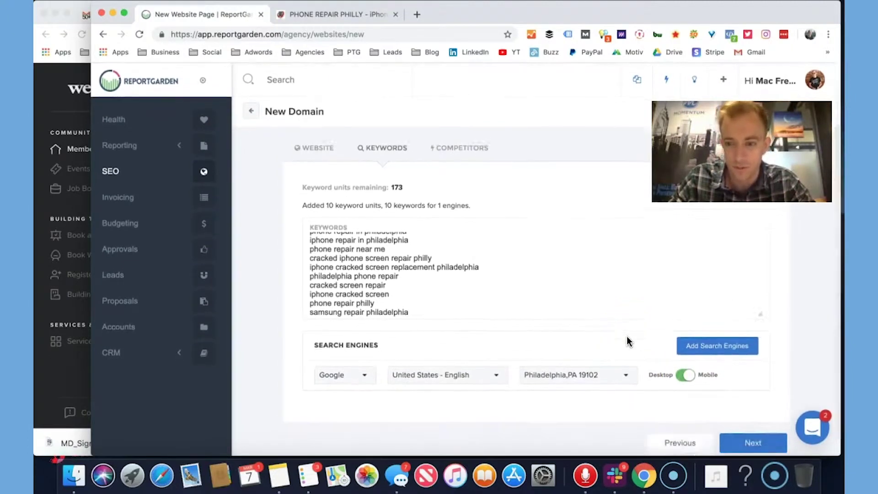
scroll(640, 339, "down", 1)
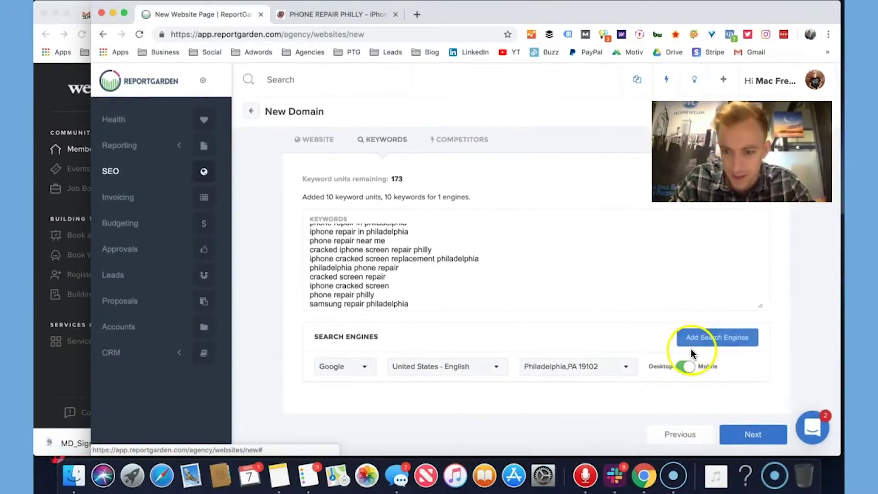
left_click(599, 279)
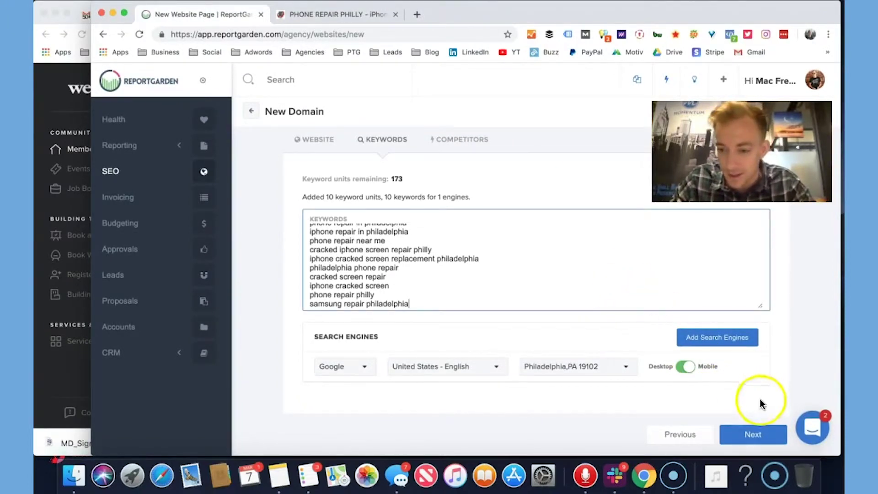
left_click(751, 434)
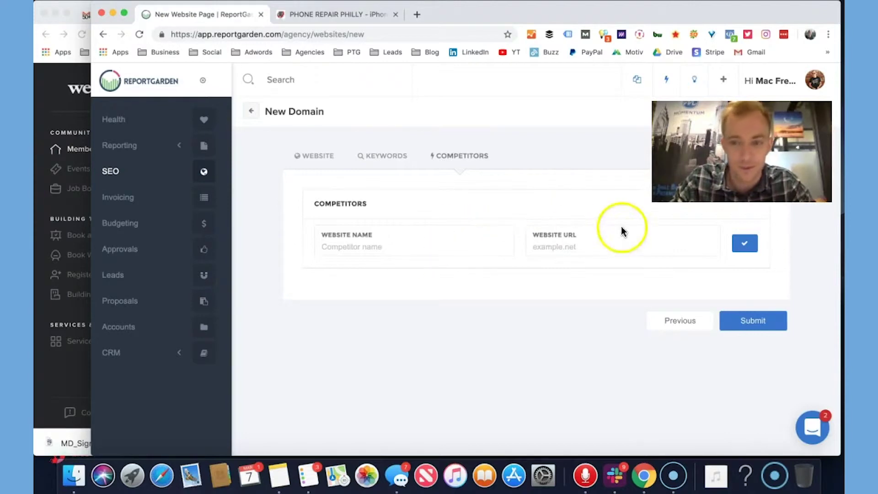
Search Google for 'eazy computer repair philadelphia' and 'phillie wireless' in new tabs
left_click(415, 243)
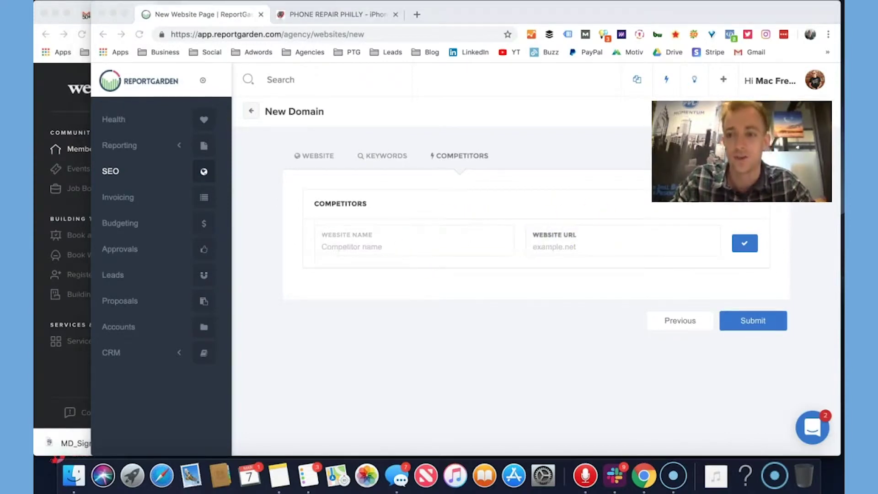
left_click(417, 14)
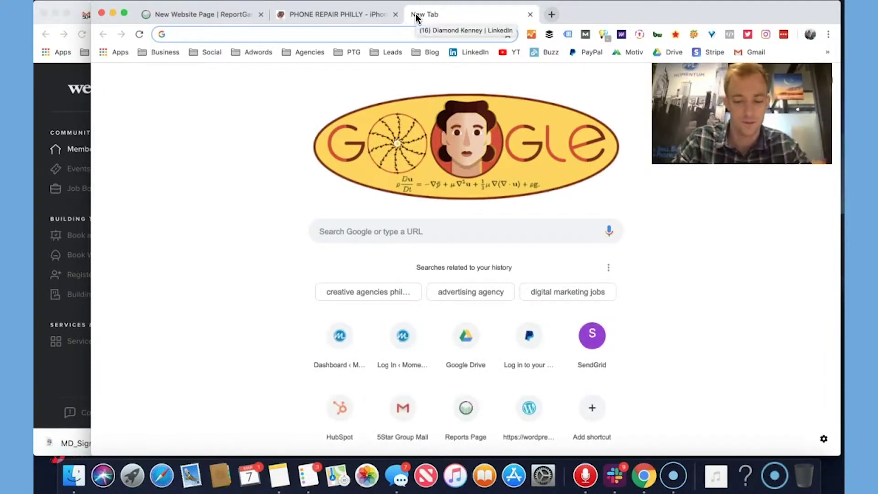
type("ea")
key("BackSpace")
type("azy ")
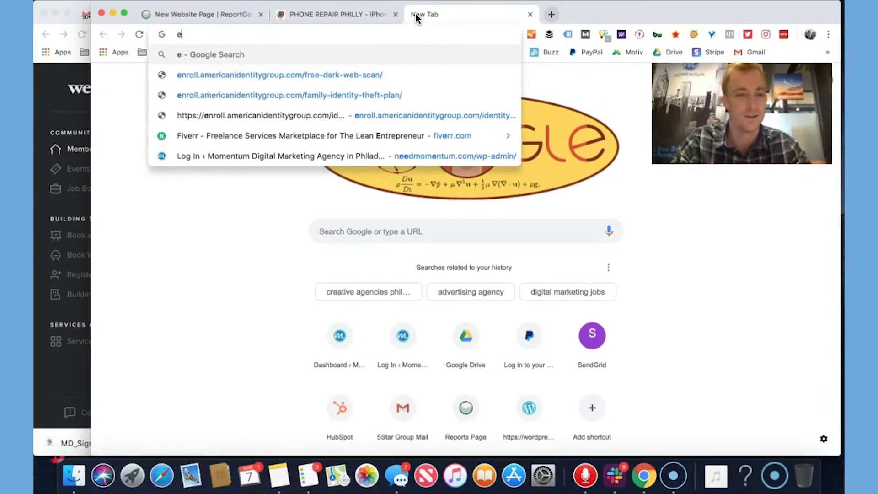
type("computer ")
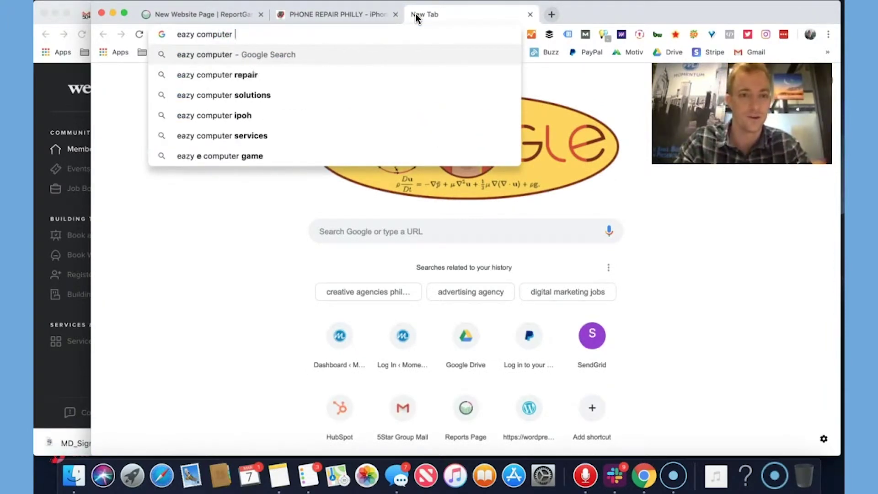
type("repair phi")
key("Down")
key("Return")
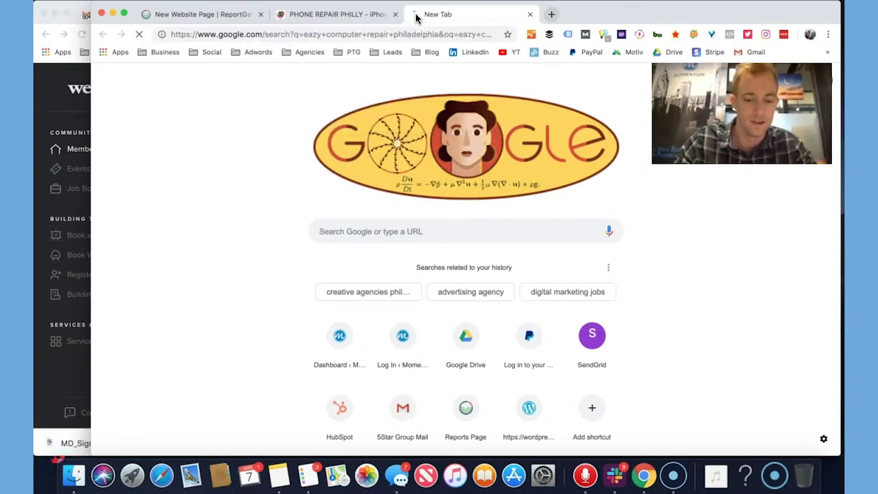
key("super+t")
type("phillie wireless")
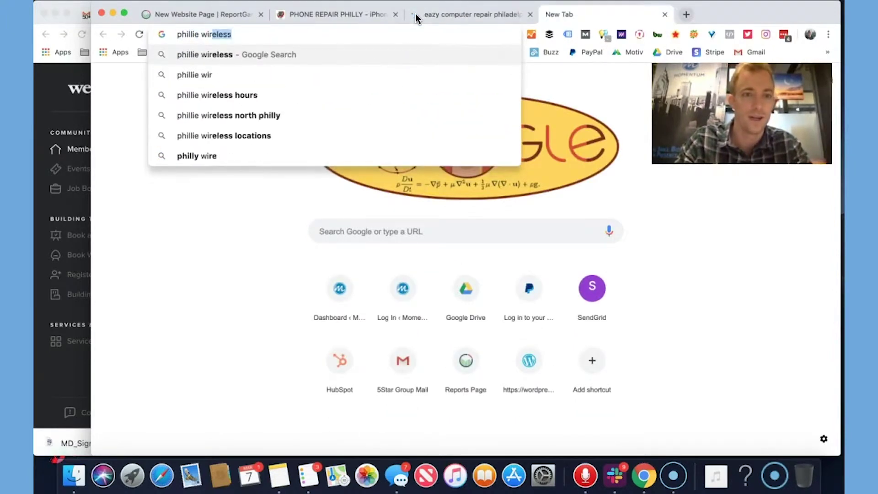
key("Return")
Open the Eazy Computers and My Phillie Wireless sites and copy the eazycomputers.com address
left_click(423, 14)
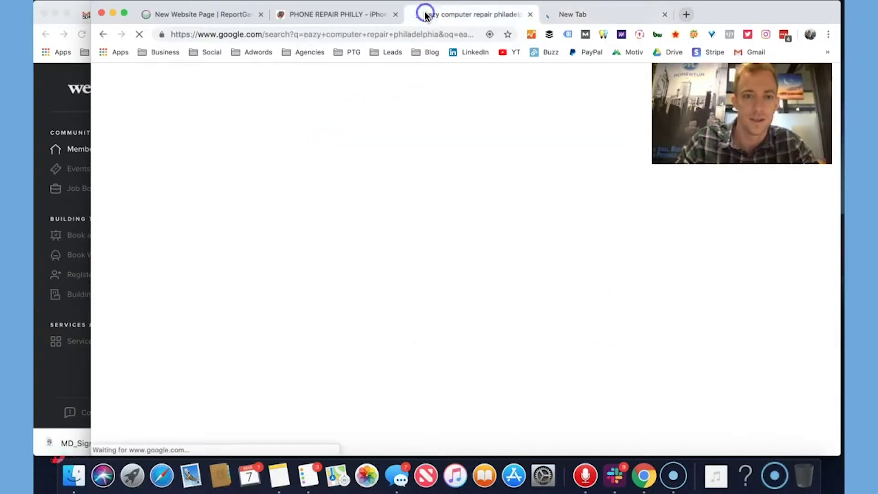
left_click(288, 167)
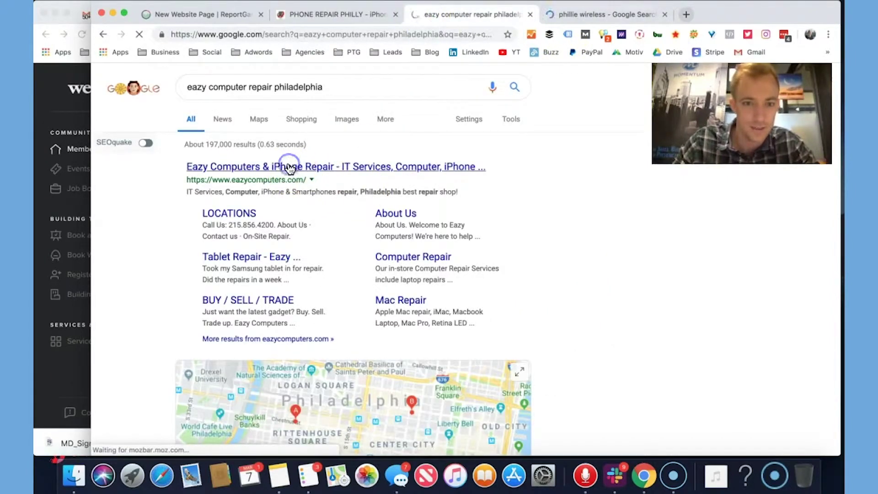
left_click(565, 16)
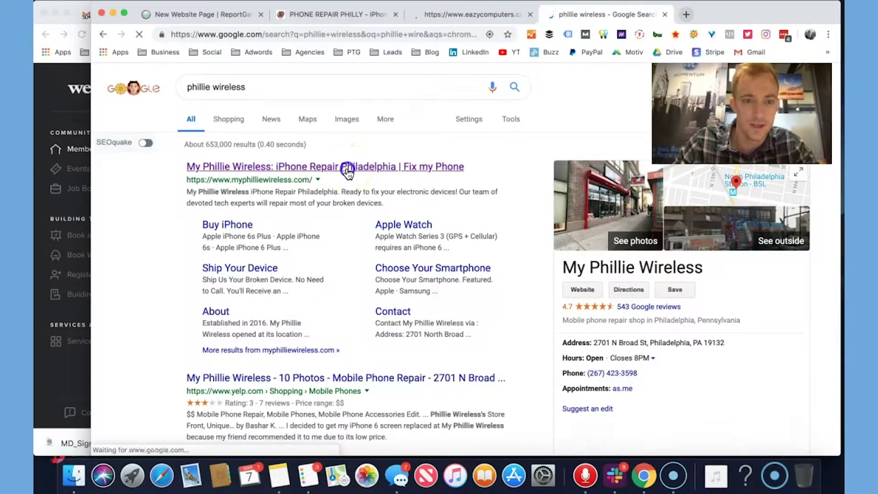
left_click(347, 169)
left_click(438, 14)
left_click(325, 36)
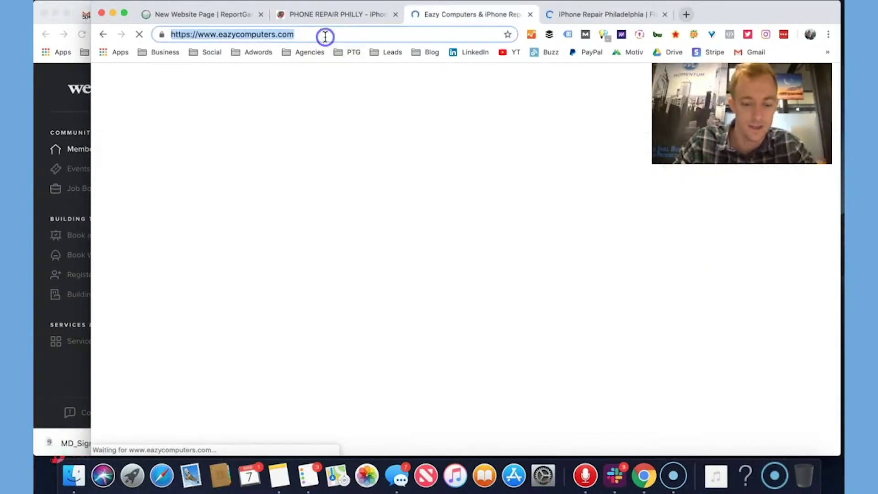
left_click(206, 14)
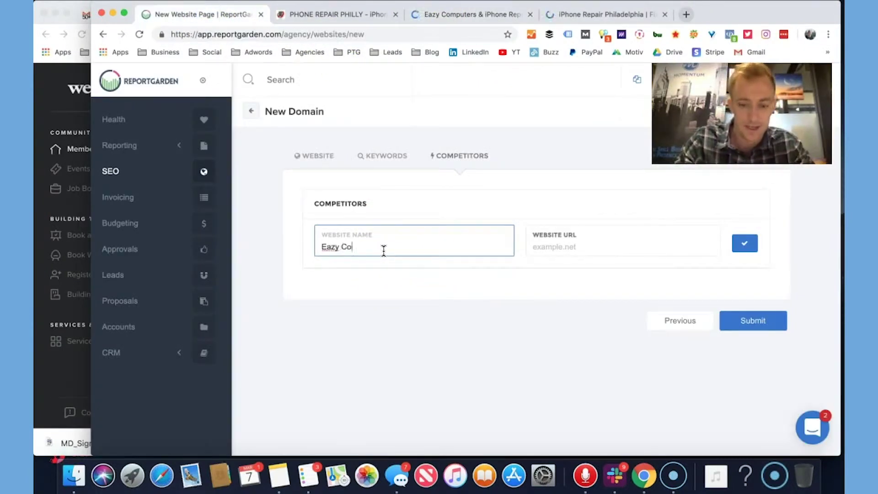
Save the Eazy Computers competitor and enter Phillie Wireless as the next competitor name
key("Tab")
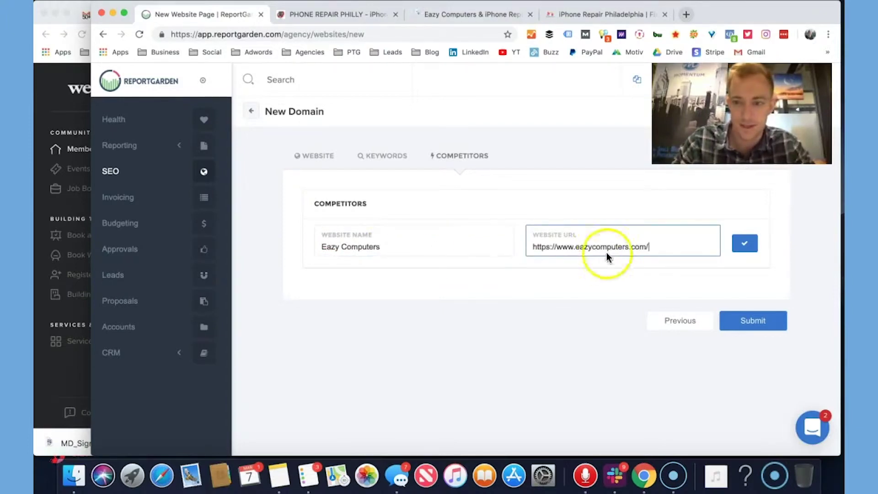
left_click(745, 243)
left_click(381, 291)
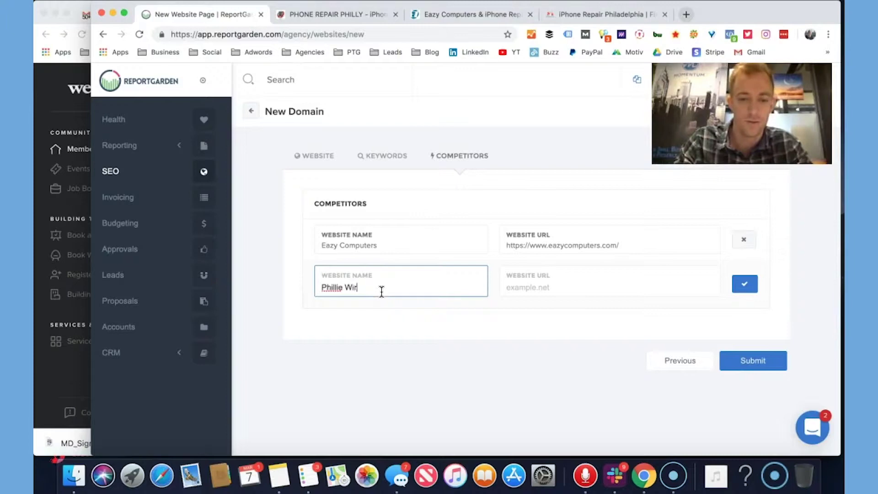
type("Phillie Wireless")
key("Tab")
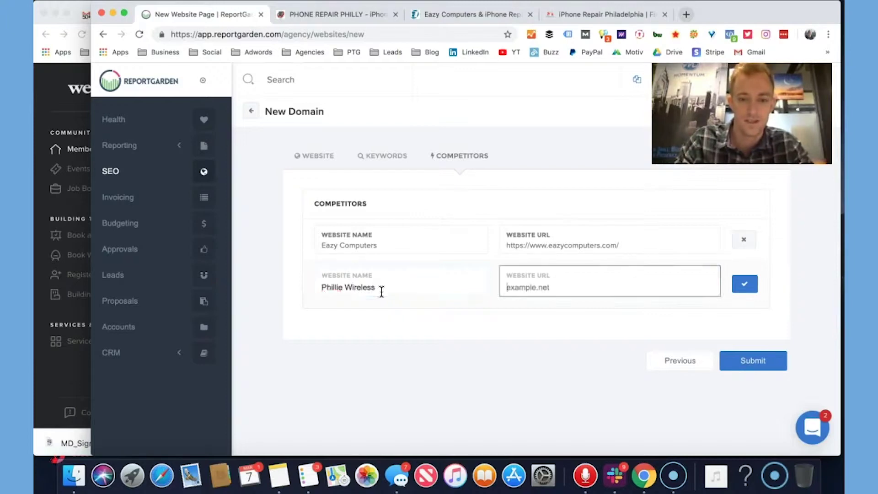
left_click(596, 16)
left_click(380, 34)
key("super+c")
left_click(187, 14)
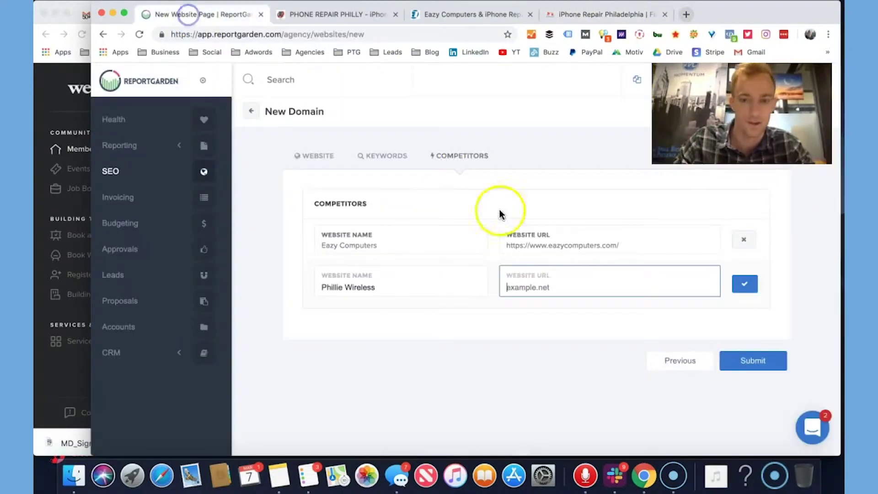
key("super+v")
left_click(747, 285)
left_click(754, 402)
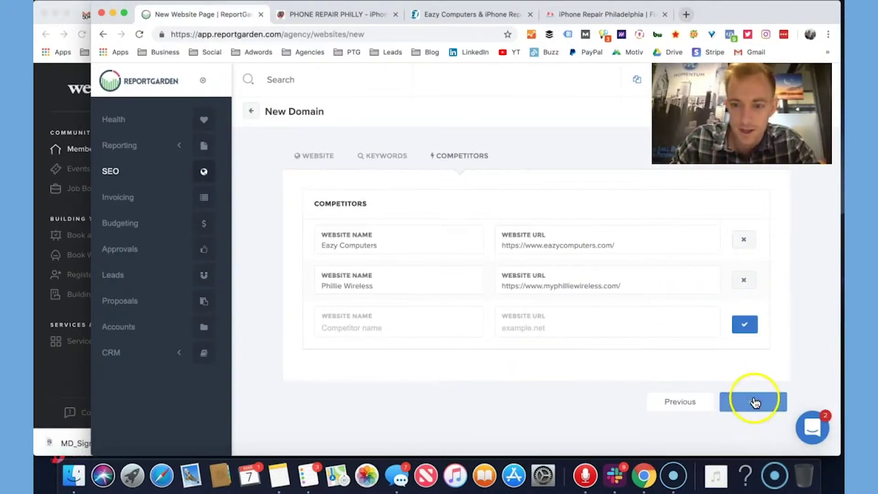
Load ipadrepairphilly.com in a new tab and copy its web address
left_click(409, 332)
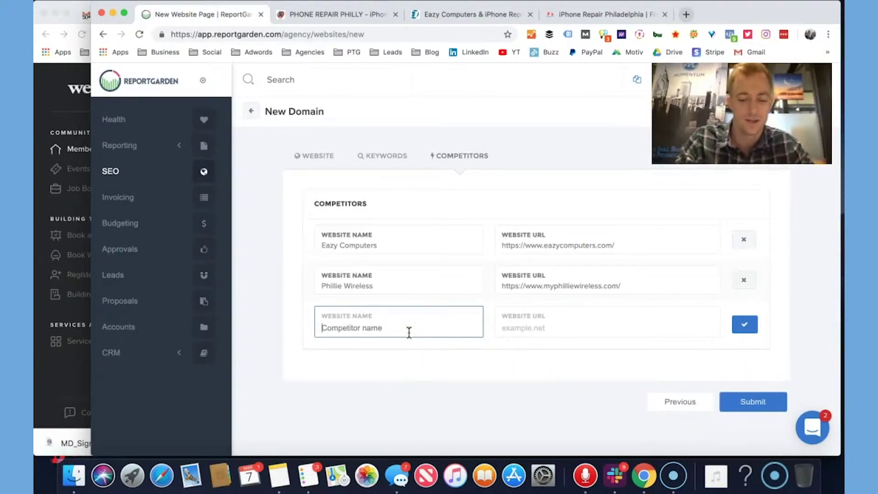
key("super+t")
type("ipadrepa")
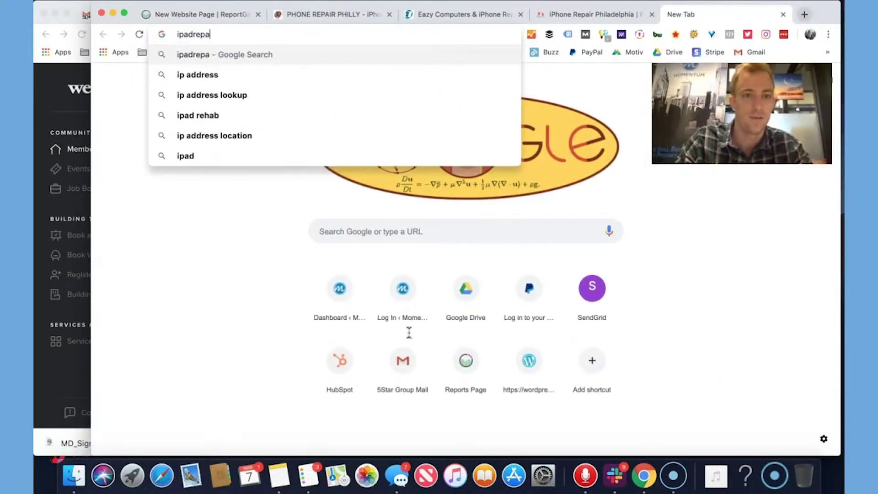
type("irphilly.com")
key("Return")
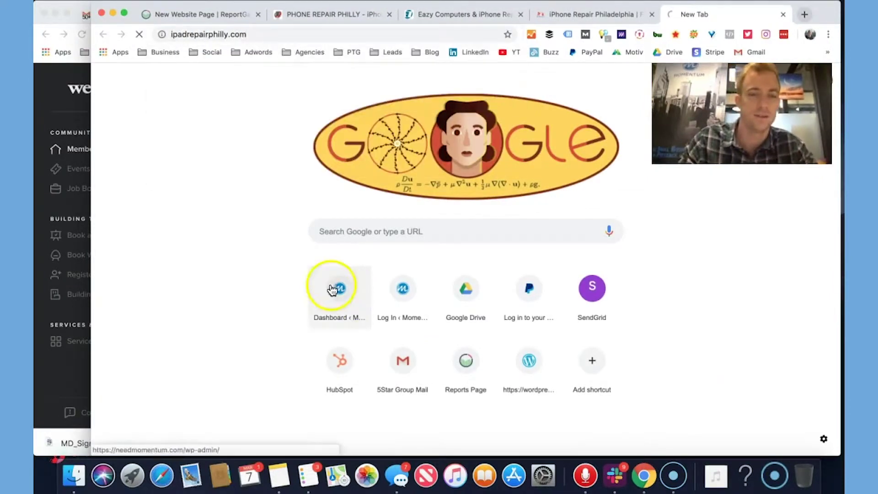
left_click(295, 36)
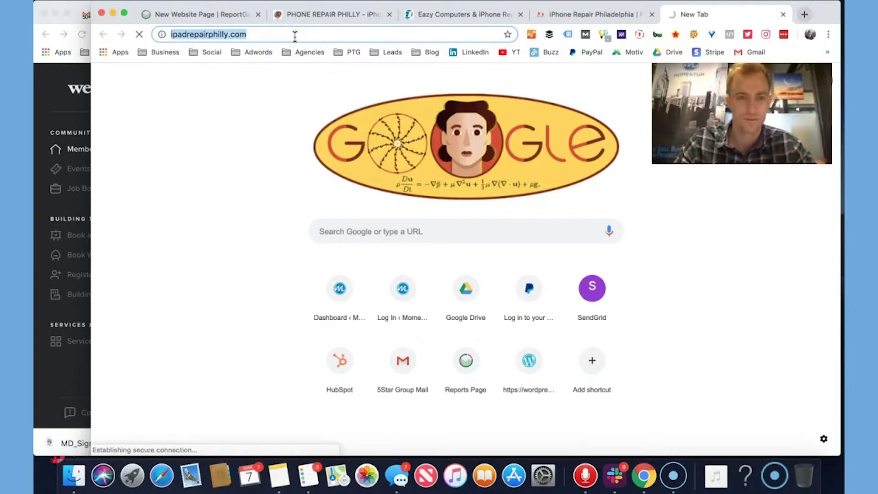
left_click(212, 13)
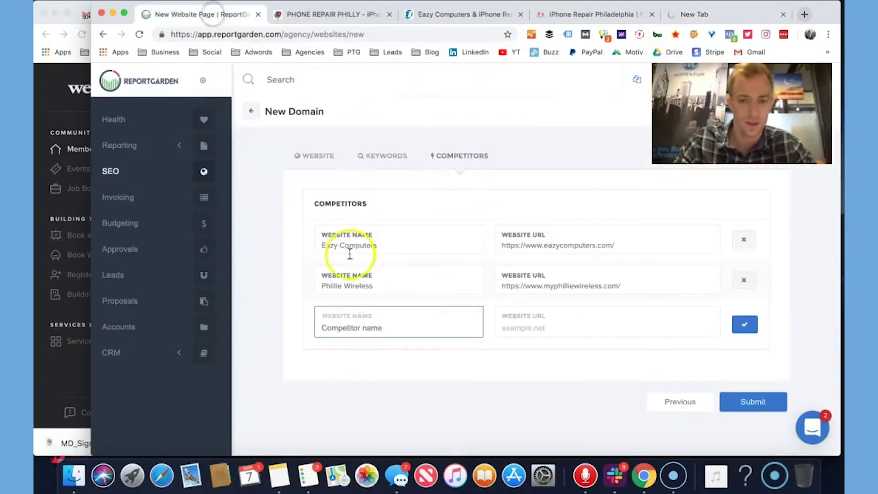
left_click(372, 329)
type("iPad Repair Philly")
key("Tab")
left_click(747, 326)
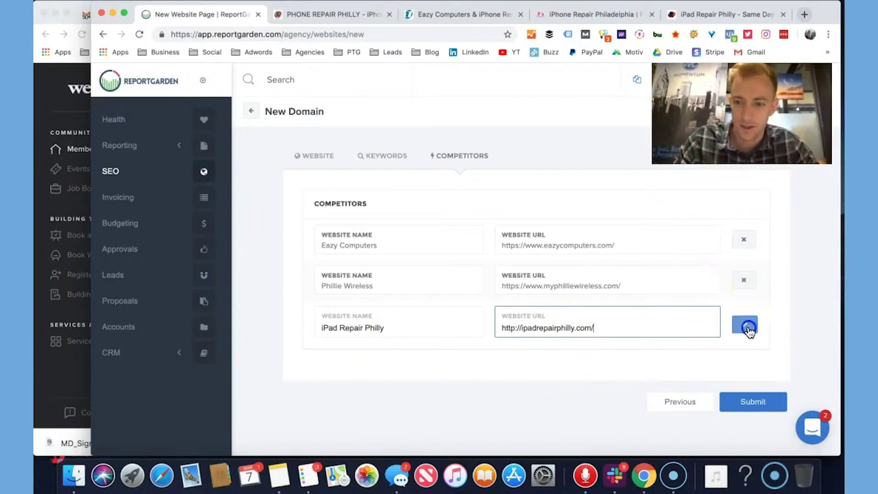
left_click(745, 443)
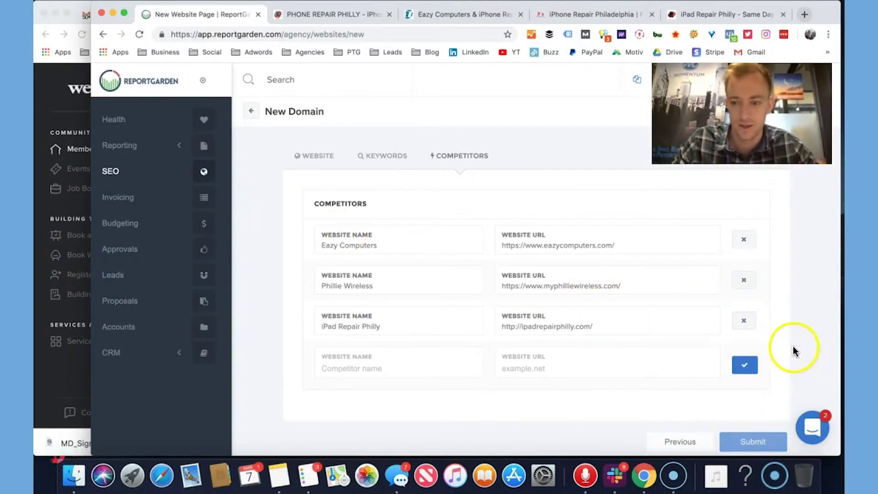
scroll(794, 350, "down", 1)
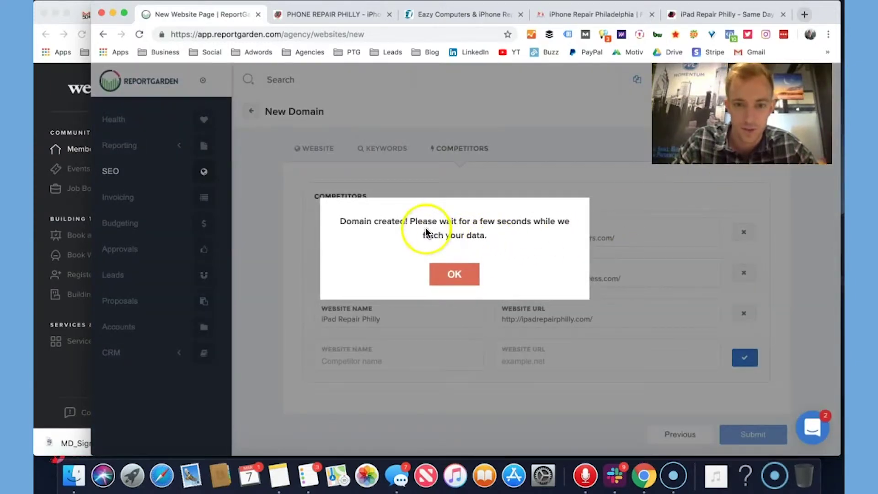
Dismiss the 'Domain created' dialog to reach the Phone Repair Philly Organic Overview
left_click(457, 280)
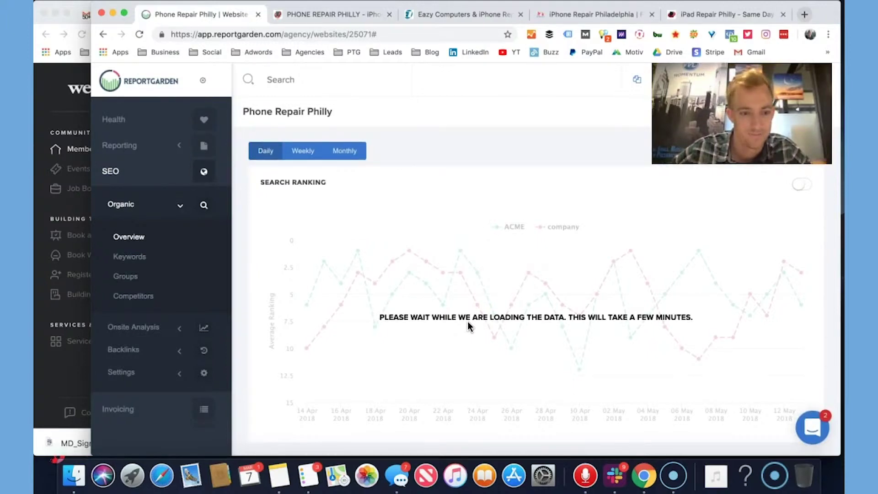
Search 'report garden seo tool' and open 'The Best SEO Keyword Tool | ReportGarden' in a new tab
key("super+t")
type("report")
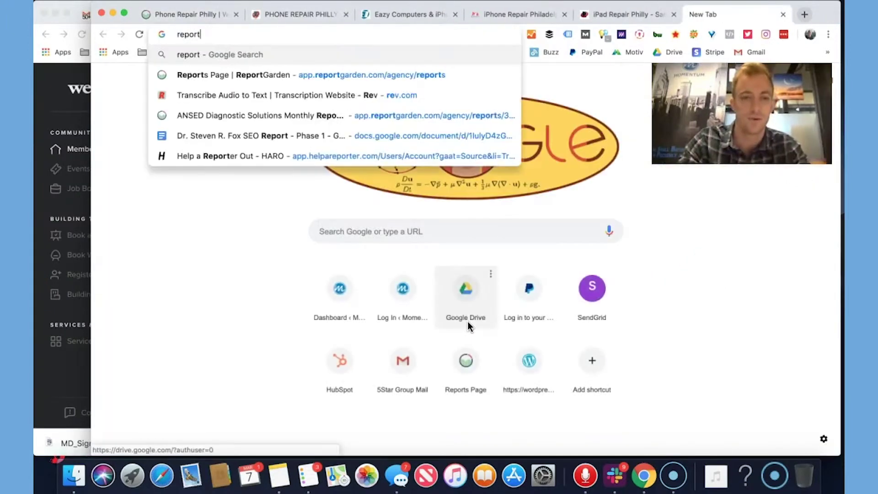
type(" garden seo ")
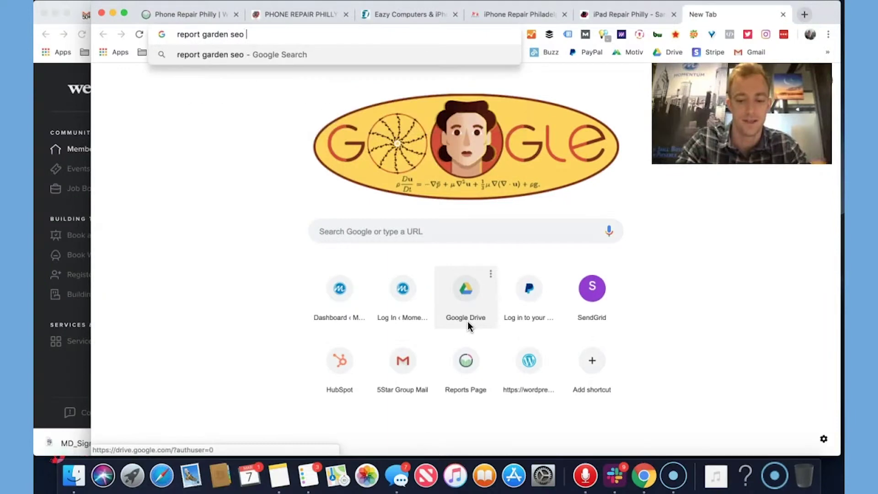
type("tool")
key("Return")
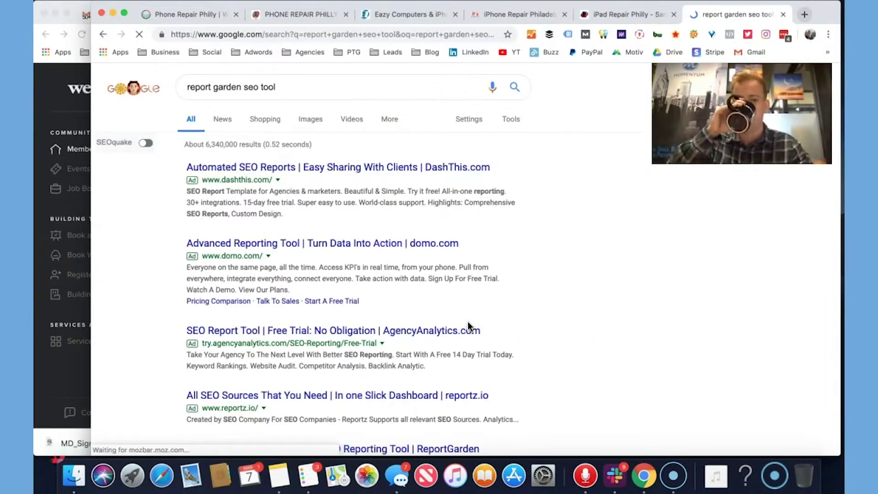
scroll(468, 325, "down", 5)
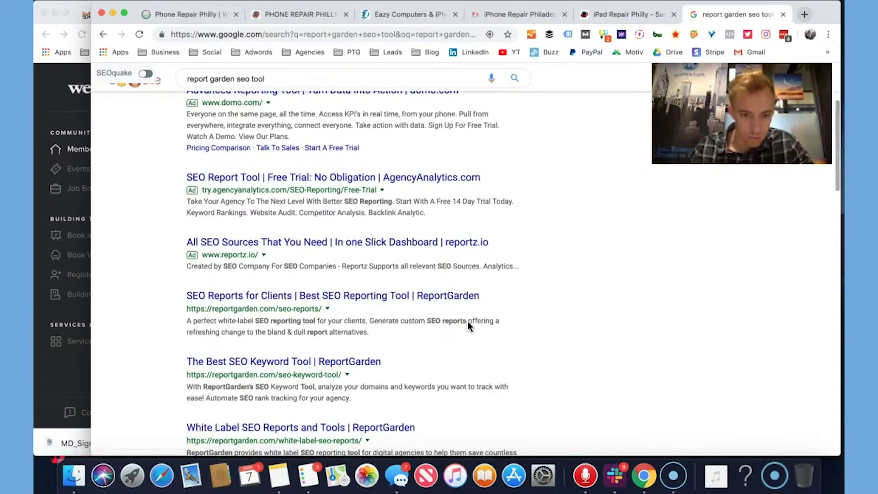
left_click(409, 300)
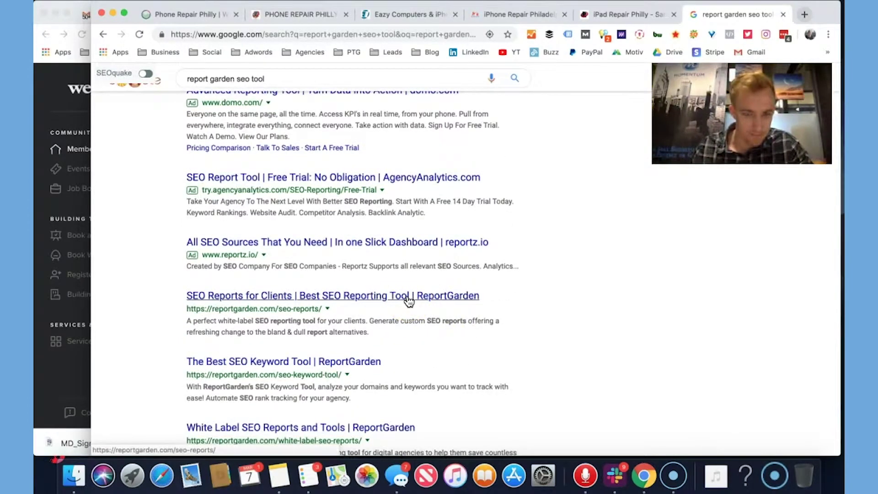
scroll(409, 301, "down", 3)
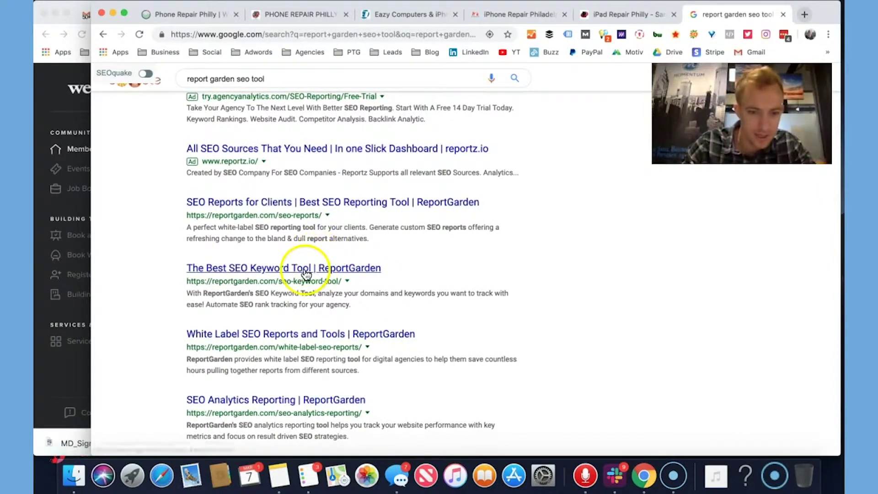
right_click(313, 269)
left_click(336, 270)
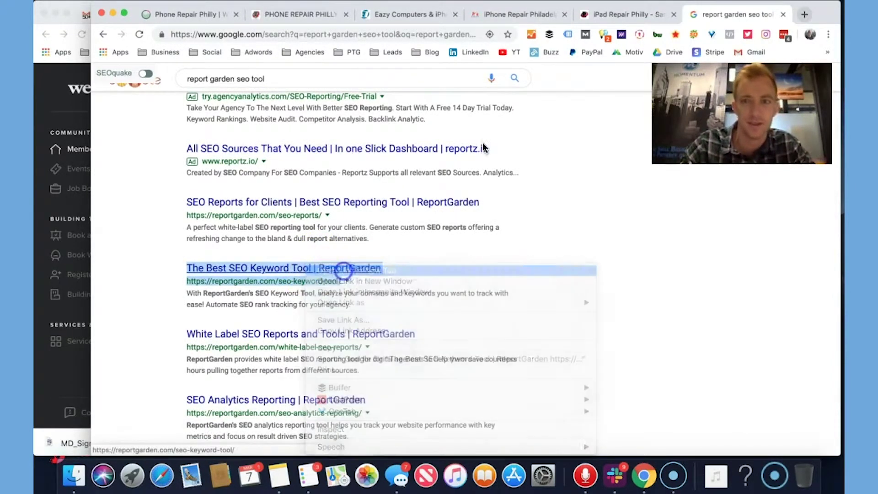
left_click(759, 15)
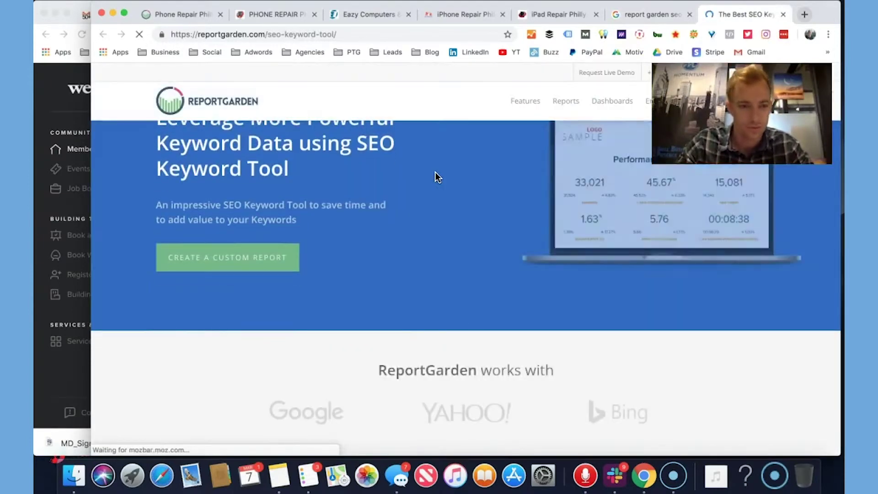
Close the free SEO reporting guide popup on the SEO Keyword Tool page
scroll(458, 233, "down", 3)
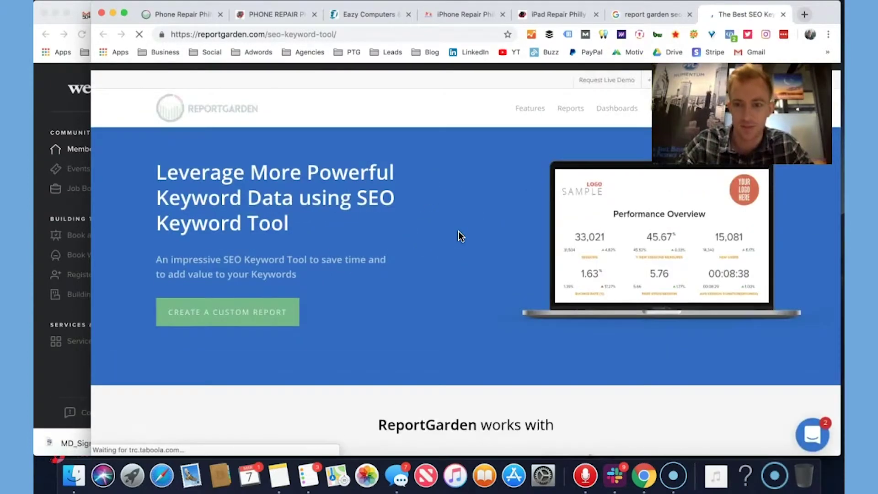
scroll(458, 236, "down", 5)
left_click(459, 249)
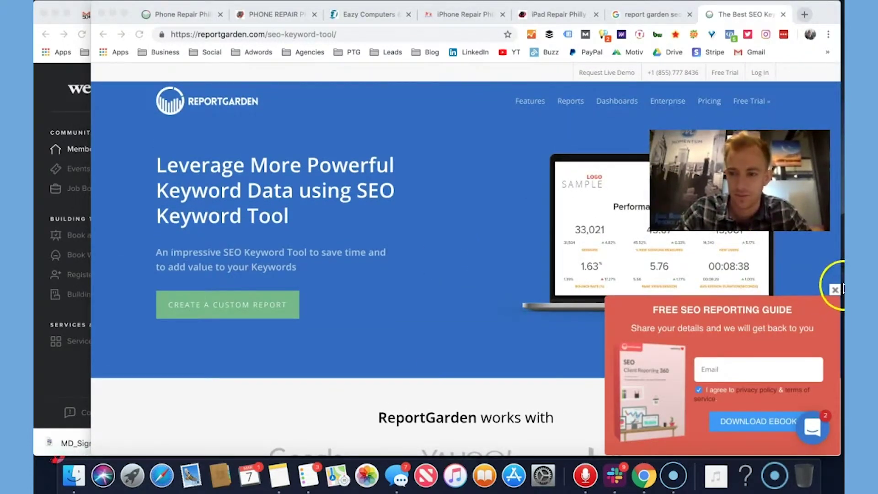
left_click(843, 288)
left_click(831, 293)
left_click(488, 284)
scroll(489, 284, "down", 8)
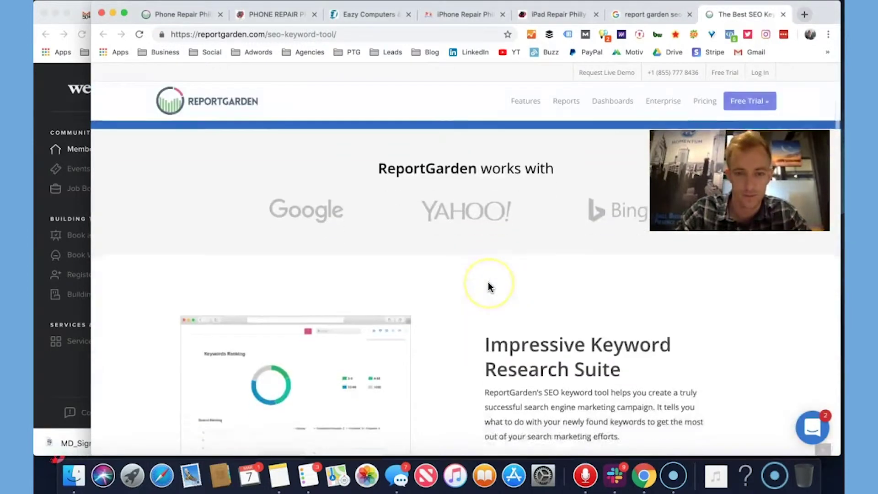
scroll(576, 279, "down", 10)
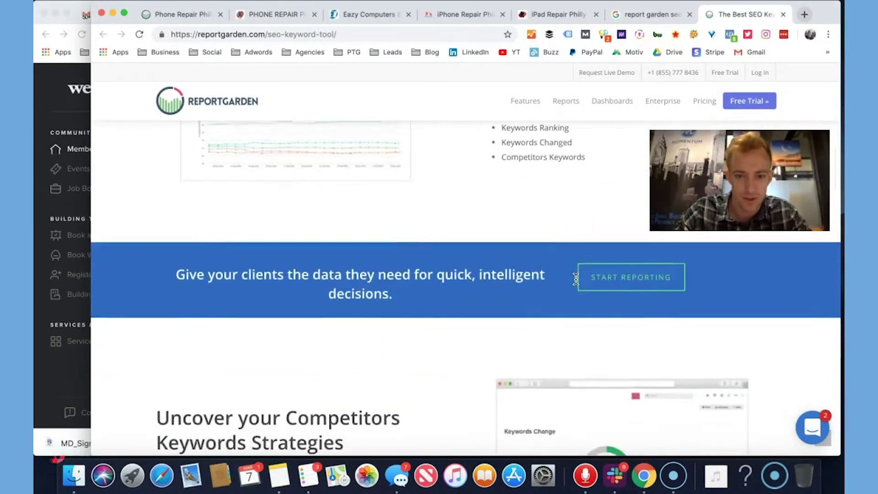
left_click(448, 264)
Scroll through the SEO Keyword Tool page, then return to the Phone Repair Philly dashboard
scroll(449, 264, "down", 3)
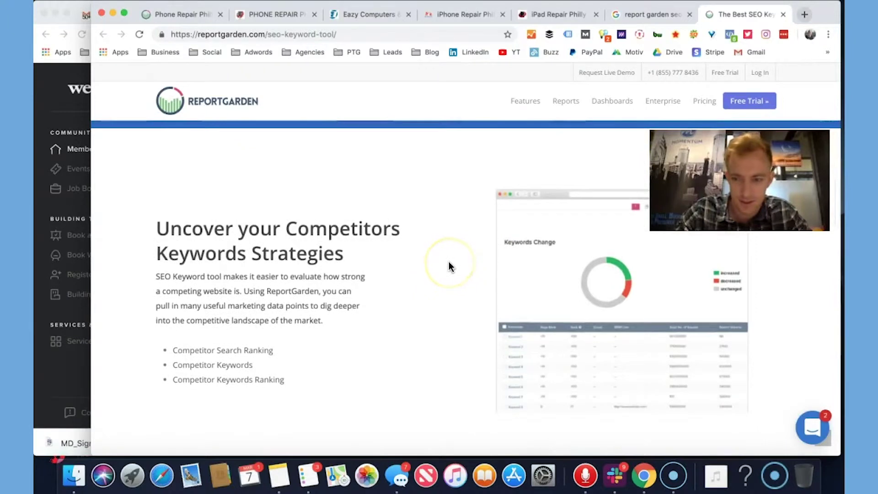
scroll(532, 335, "up", 5)
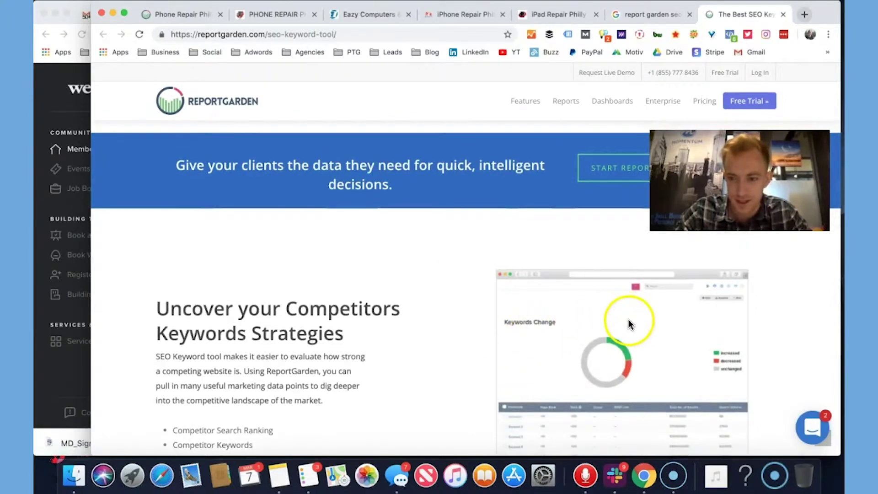
scroll(629, 324, "down", 3)
scroll(578, 377, "down", 3)
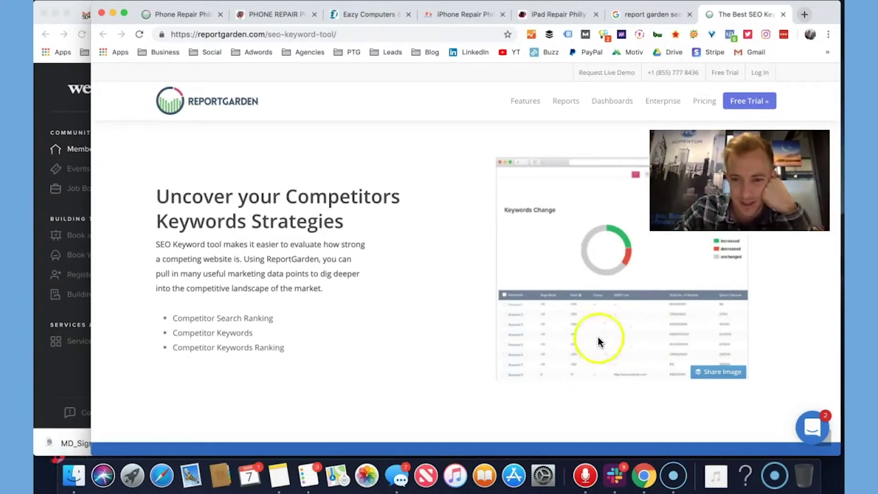
scroll(436, 305, "down", 1)
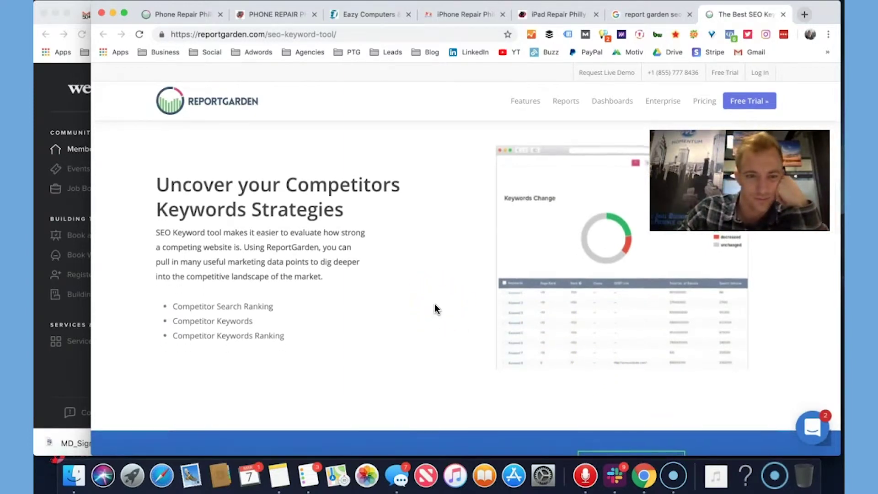
scroll(435, 308, "down", 10)
scroll(586, 172, "down", 5)
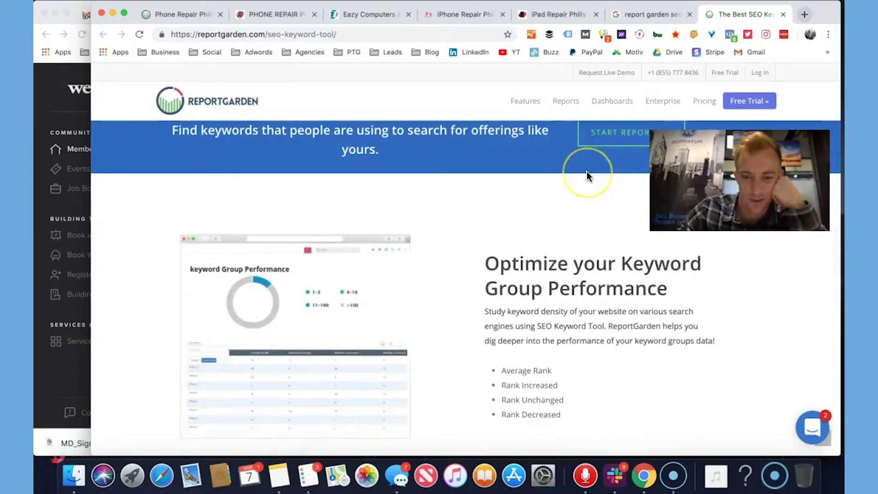
scroll(586, 174, "down", 3)
scroll(561, 190, "down", 5)
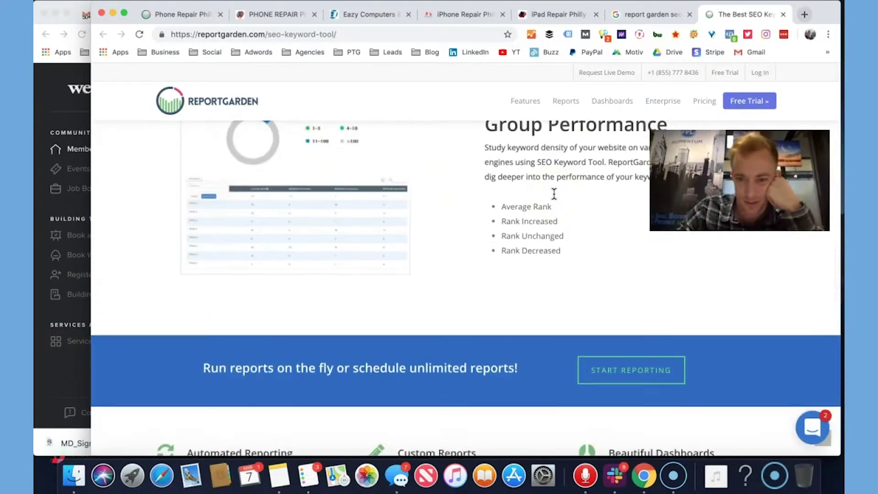
scroll(554, 194, "down", 15)
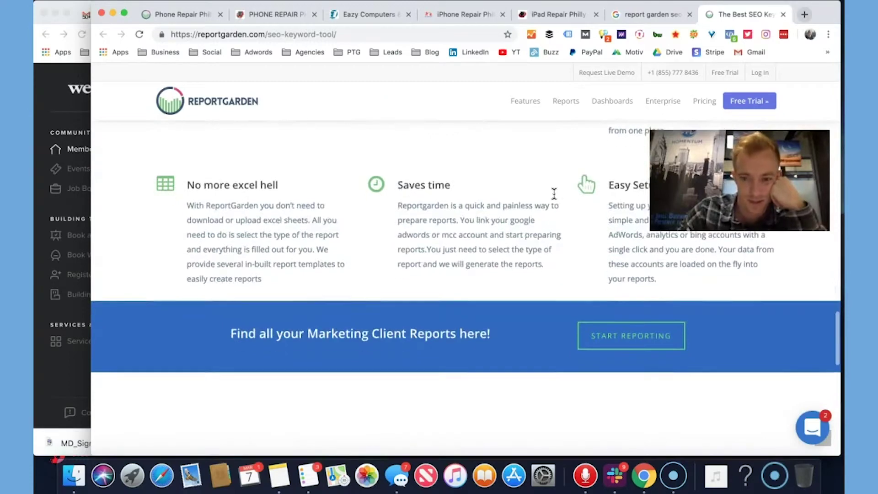
scroll(554, 194, "down", 10)
scroll(435, 222, "down", 3)
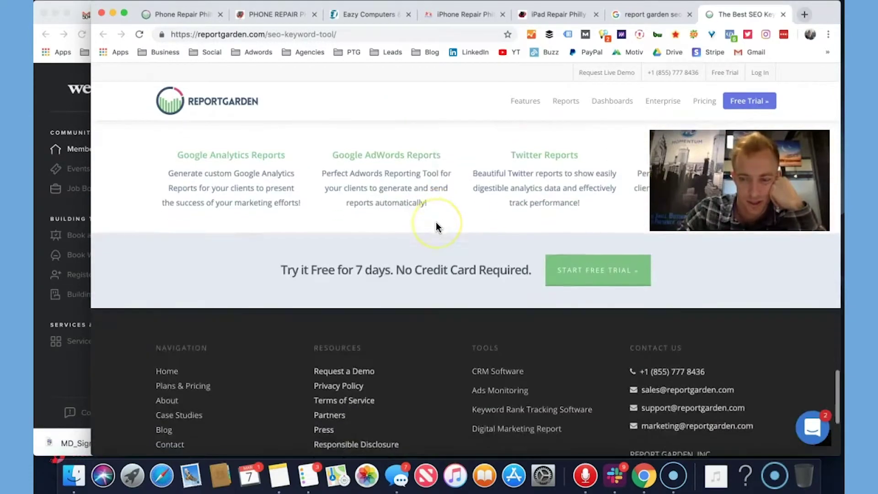
scroll(435, 221, "up", 20)
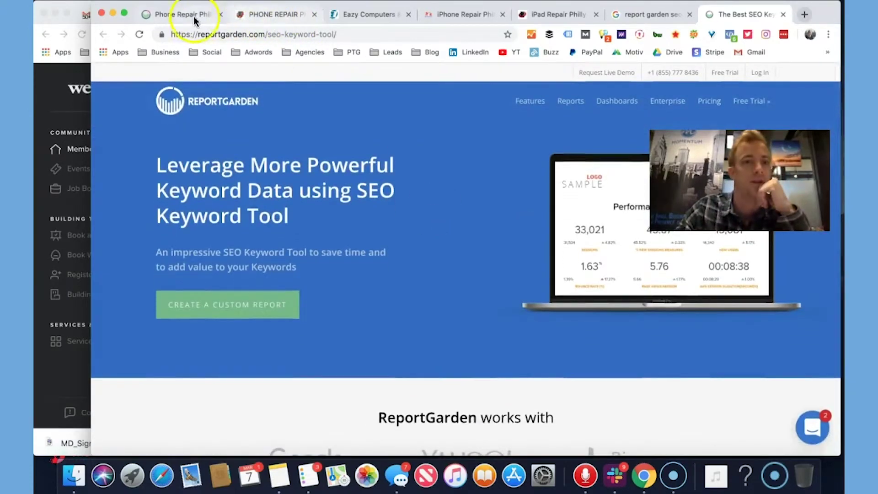
left_click(194, 16)
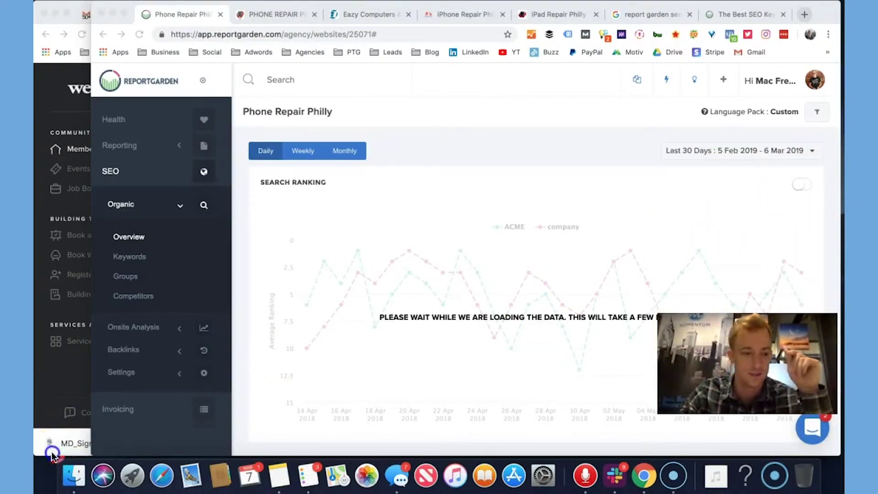
Switch the Phone Repair Philly search ranking chart to Monthly and check its date range unchanged
scroll(486, 261, "down", 6)
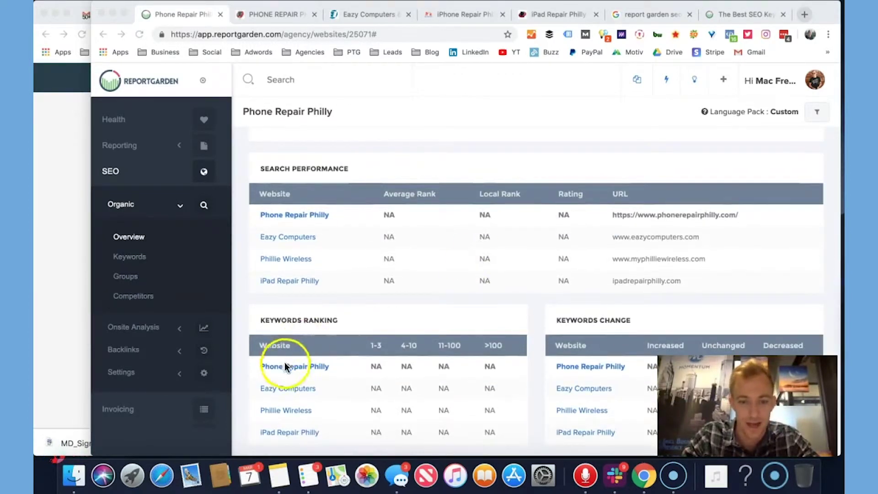
scroll(457, 355, "up", 6)
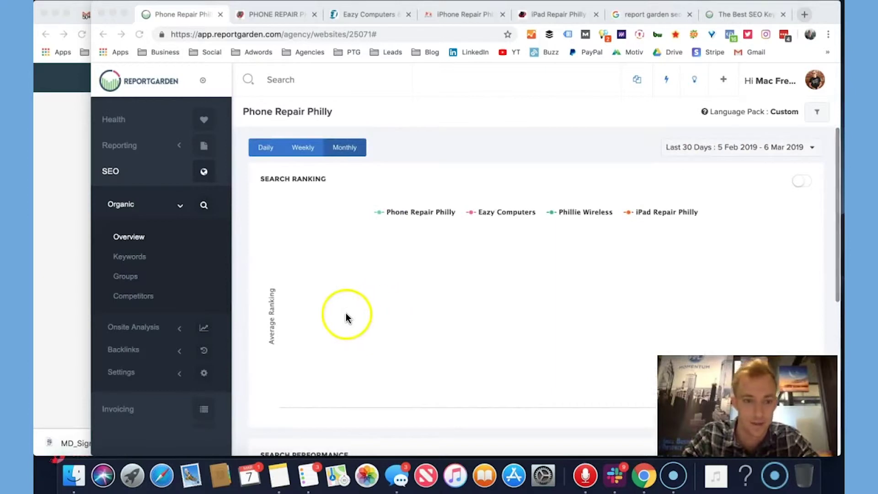
left_click(272, 148)
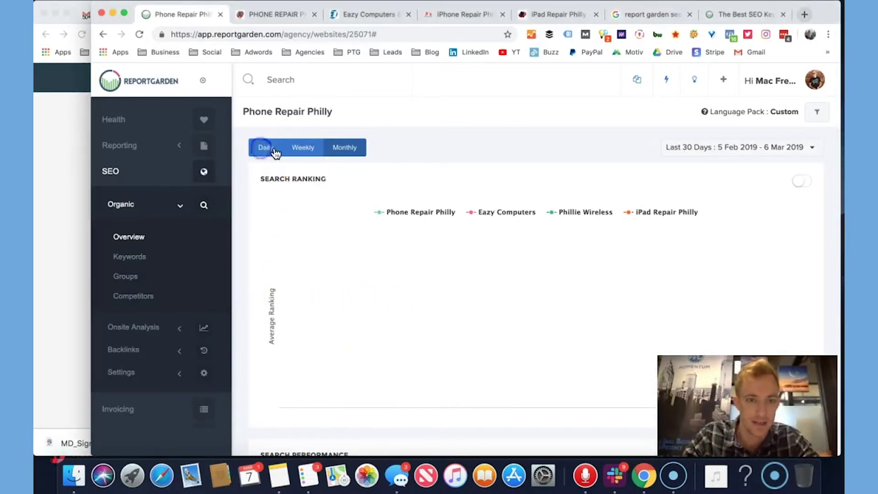
left_click(352, 148)
left_click(722, 148)
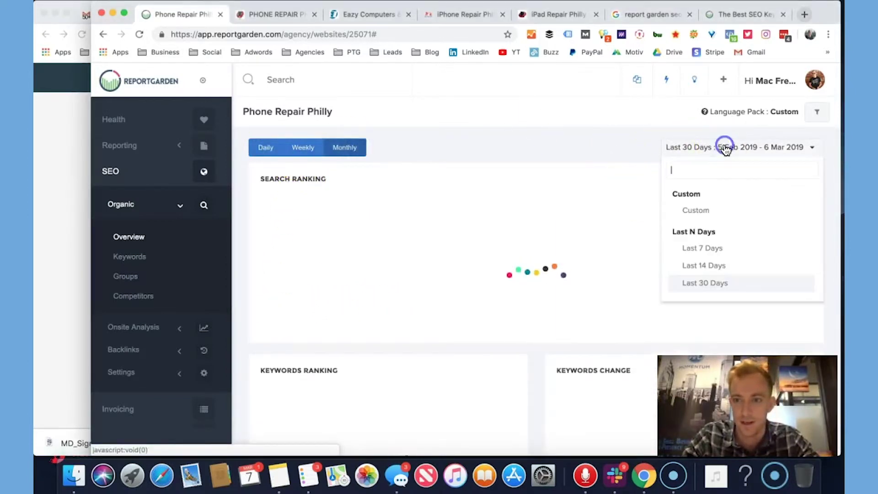
scroll(685, 254, "down", 3)
scroll(685, 249, "up", 3)
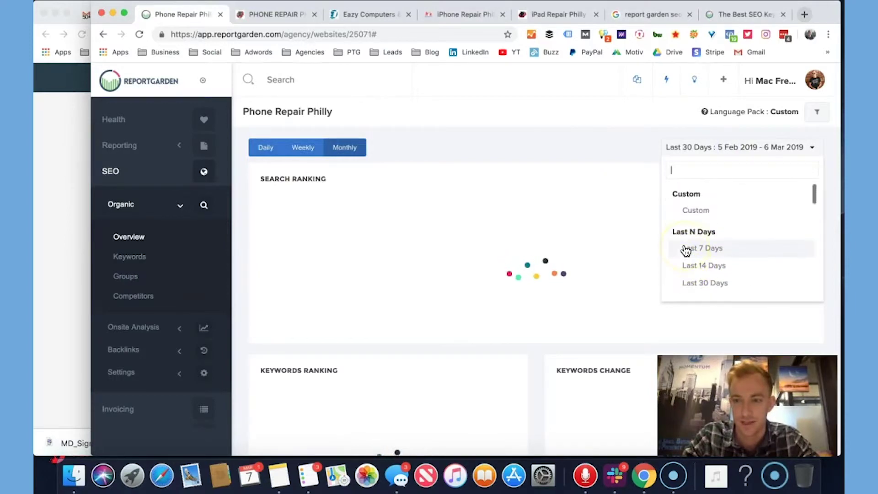
left_click(640, 156)
Open the Keywords ranking table under SEO > Organic
left_click(804, 182)
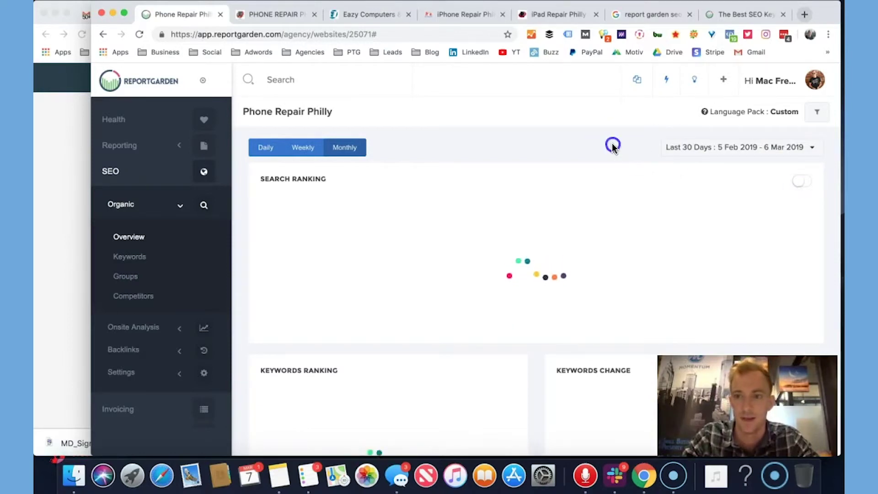
scroll(421, 187, "down", 3)
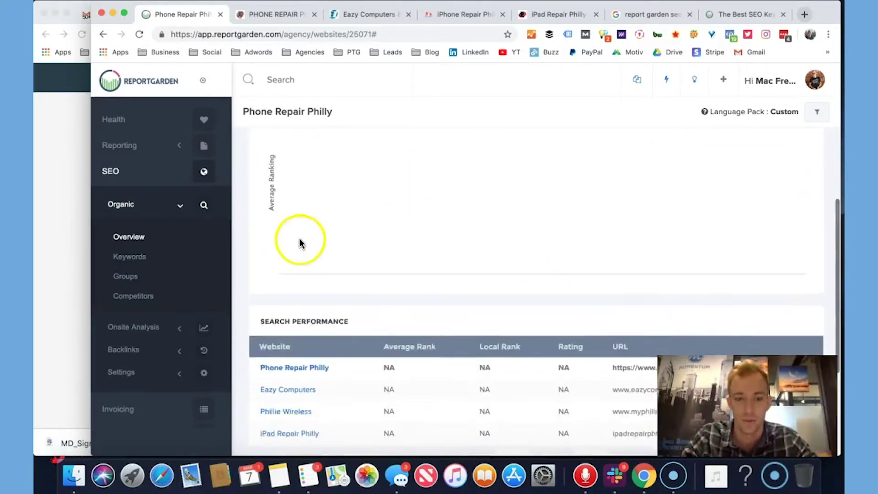
left_click(137, 257)
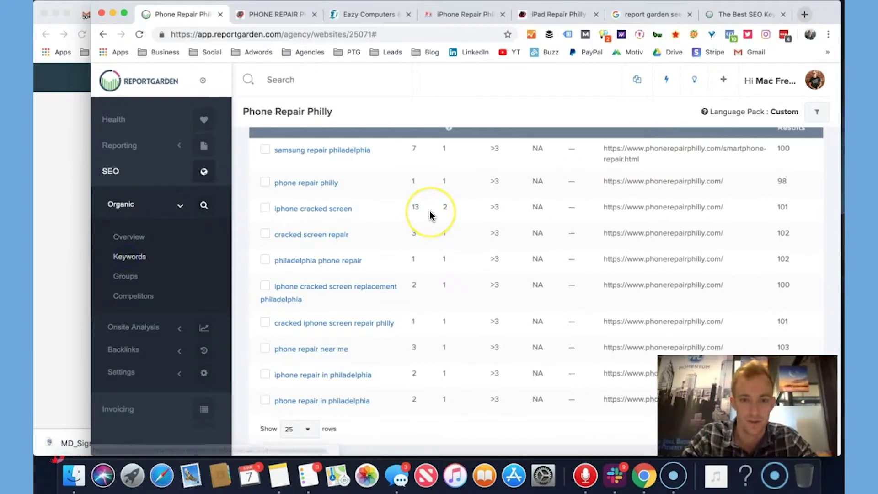
Sort the keywords by Rank both ways, then sort them by Page Rank
scroll(428, 213, "up", 2)
left_click(418, 194)
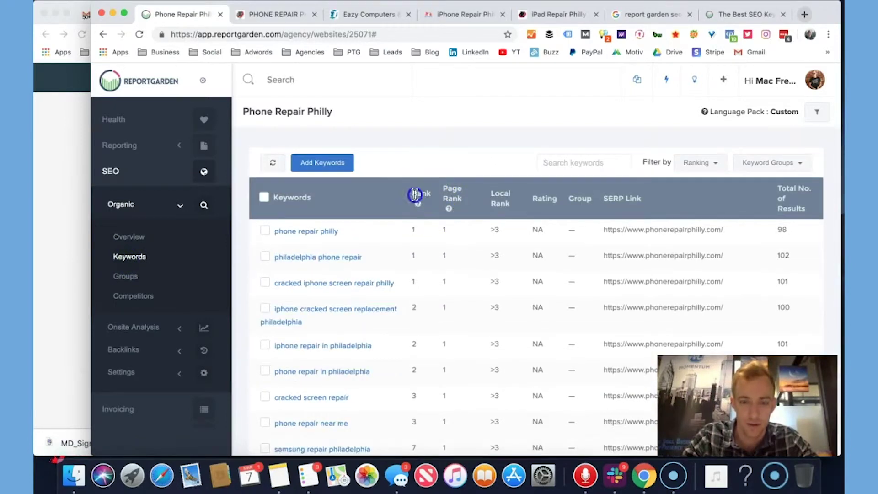
left_click(418, 194)
left_click(418, 194)
left_click(452, 189)
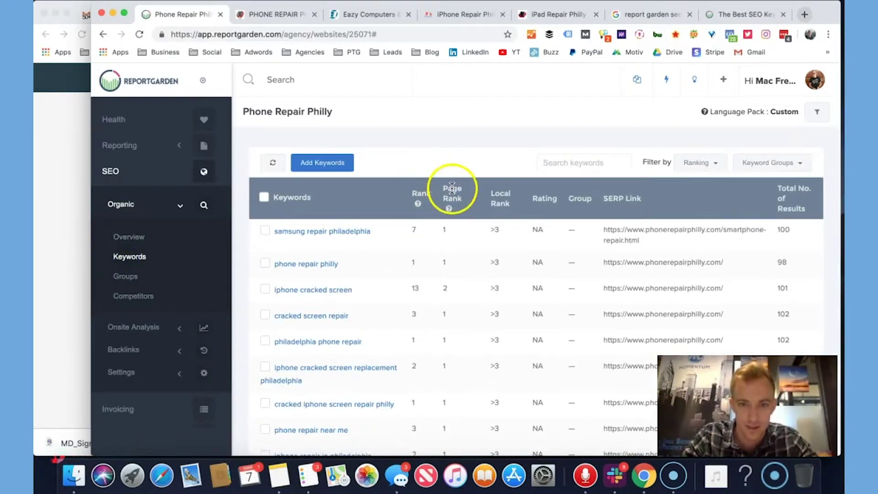
Review the Page Rank-sorted keyword list, then go to the keyword Groups page
left_click(452, 269)
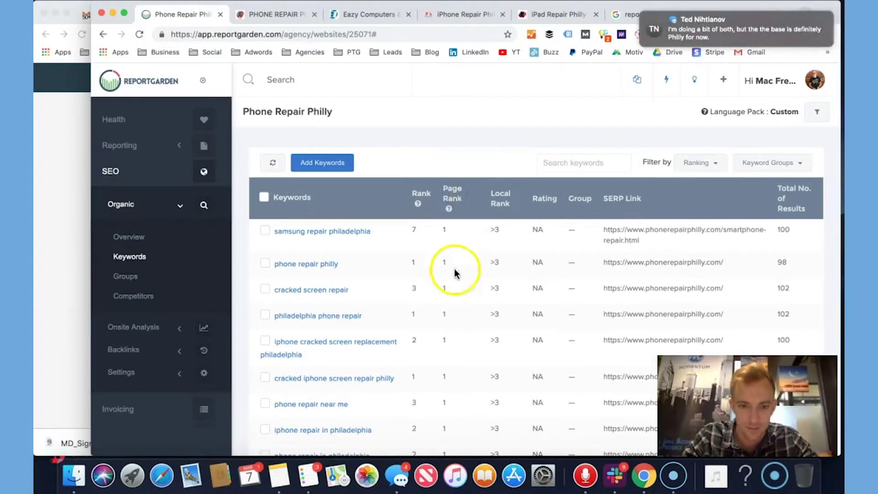
scroll(455, 275, "down", 1)
scroll(455, 279, "down", 1)
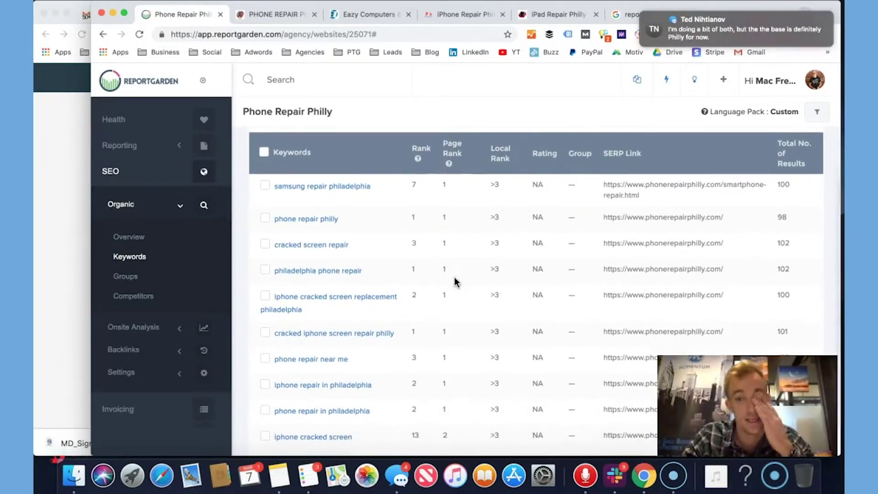
scroll(455, 281, "down", 2)
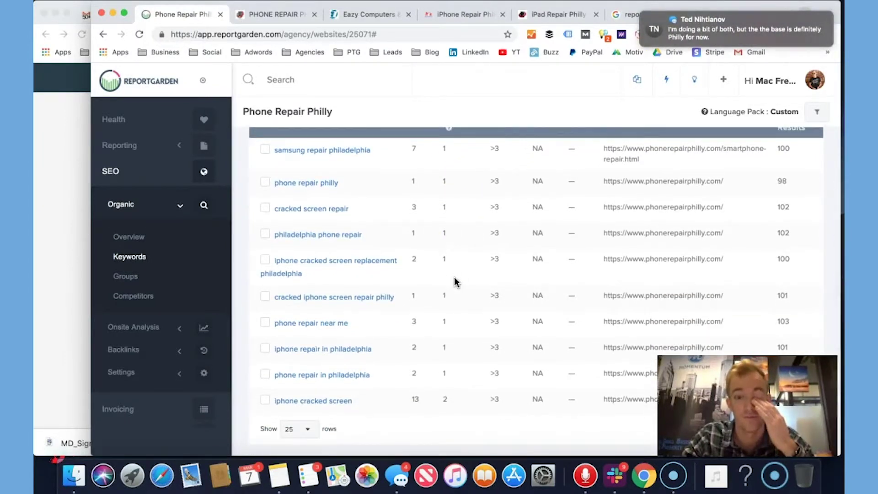
scroll(455, 281, "up", 4)
scroll(455, 281, "down", 4)
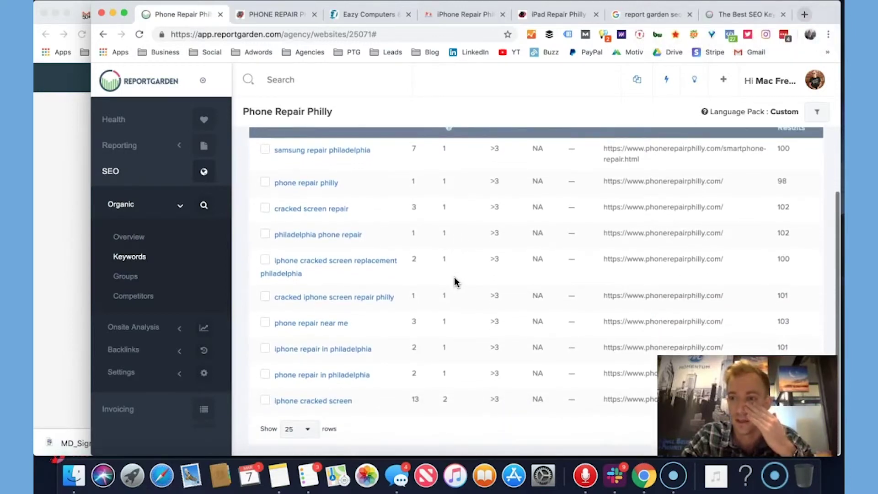
scroll(462, 276, "up", 3)
scroll(737, 254, "down", 2)
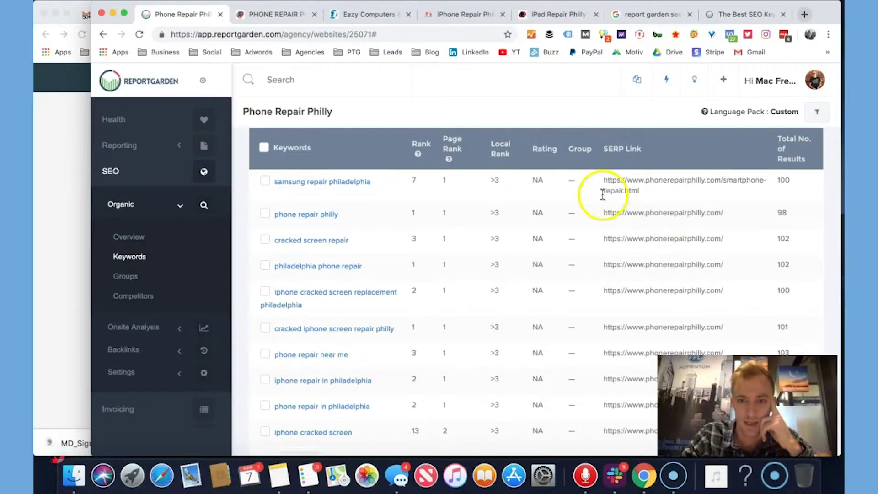
scroll(441, 200, "down", 1)
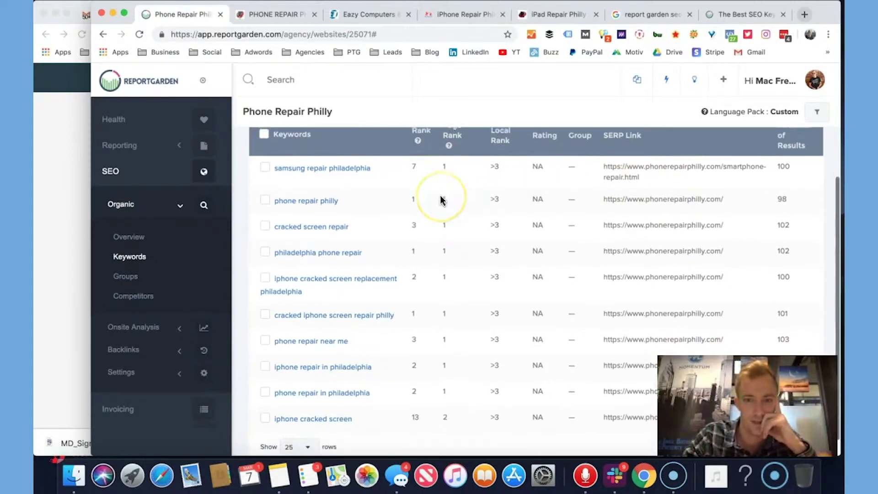
scroll(548, 173, "up", 1)
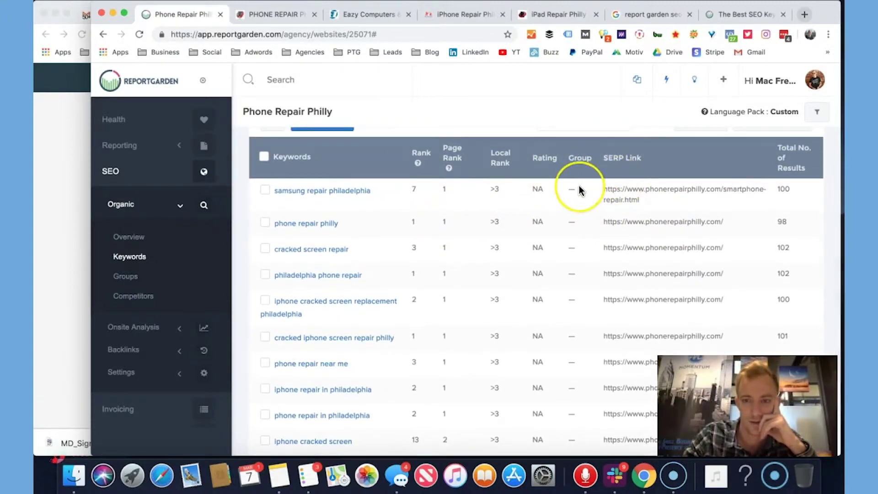
scroll(580, 189, "down", 1)
scroll(580, 190, "up", 2)
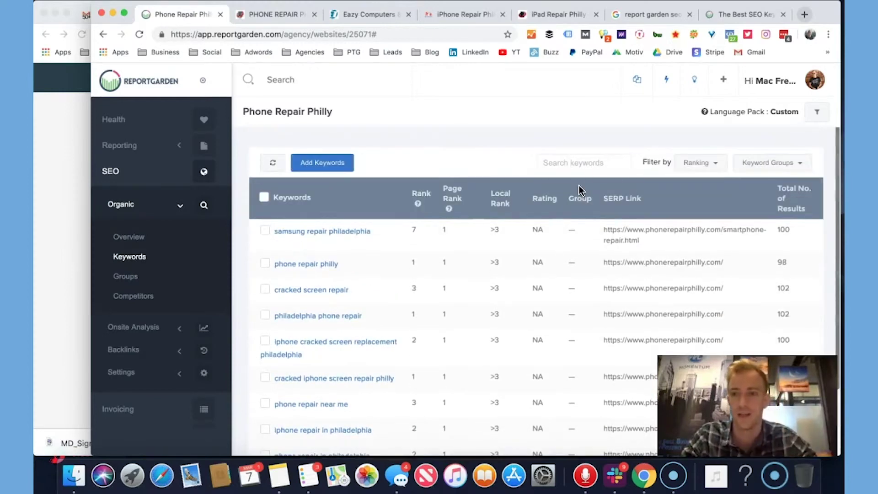
left_click(629, 175)
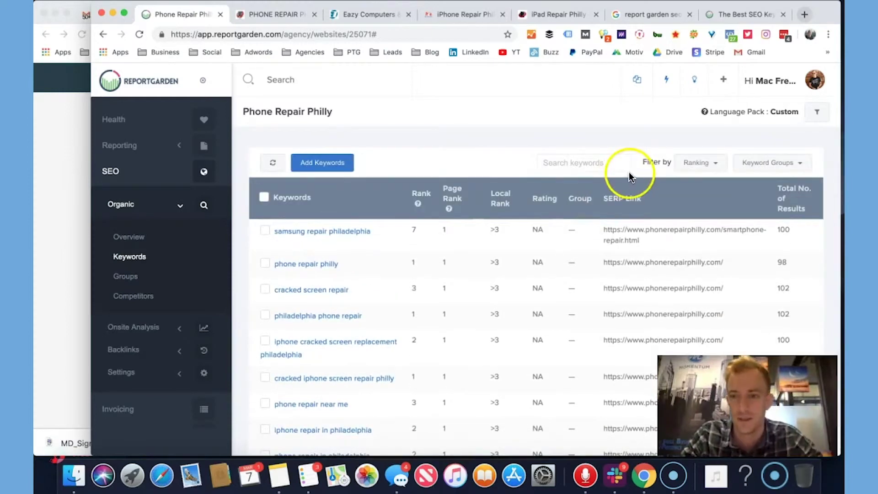
left_click(134, 276)
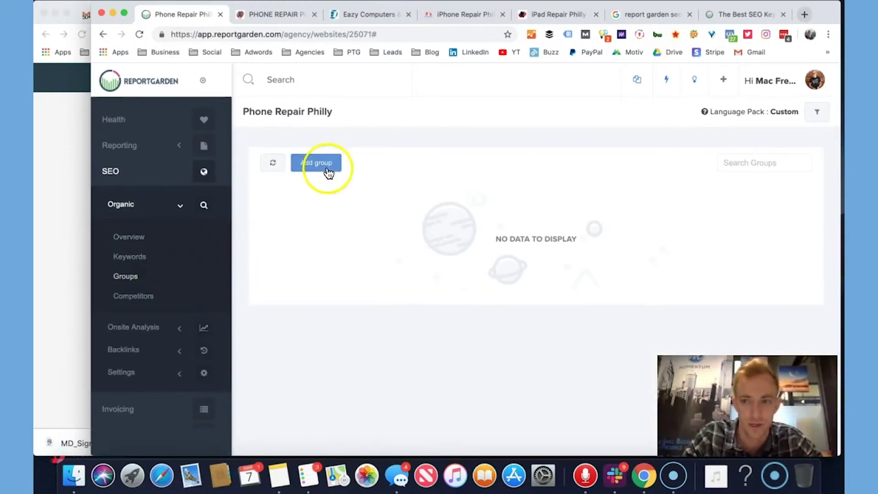
View the three tracked competitors, then return to the Phone Repair Philly SEO Overview
left_click(144, 293)
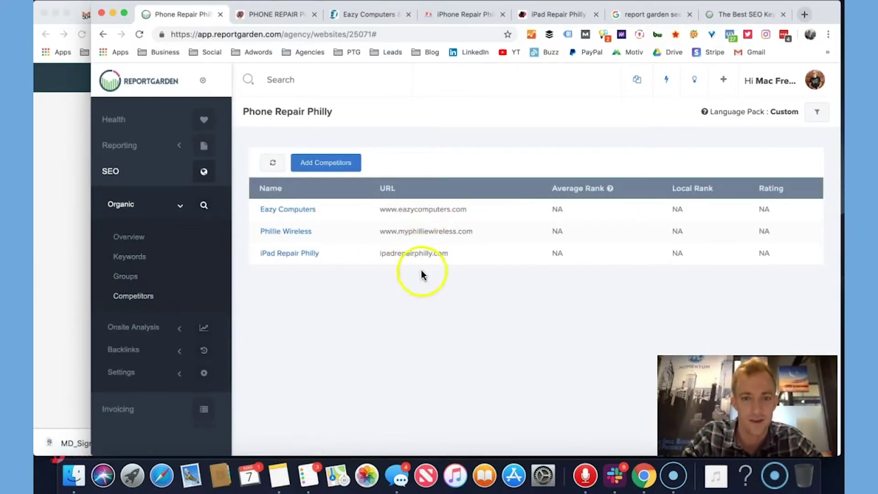
left_click(124, 238)
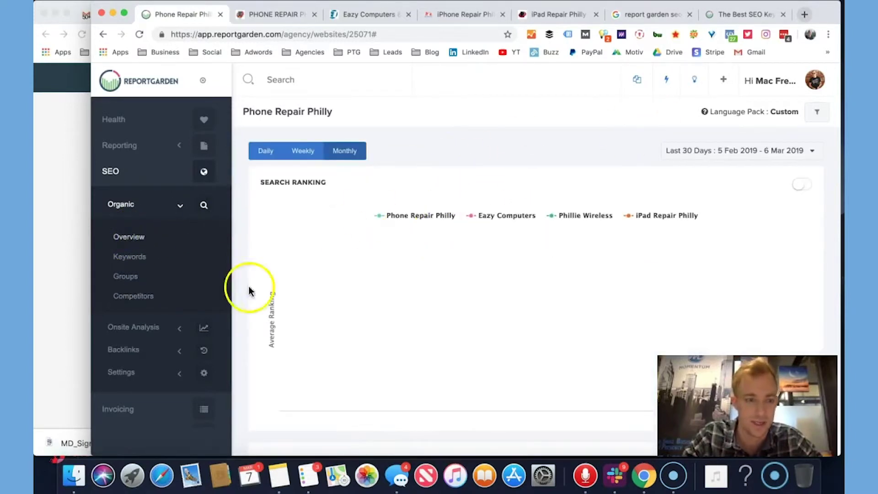
left_click(119, 145)
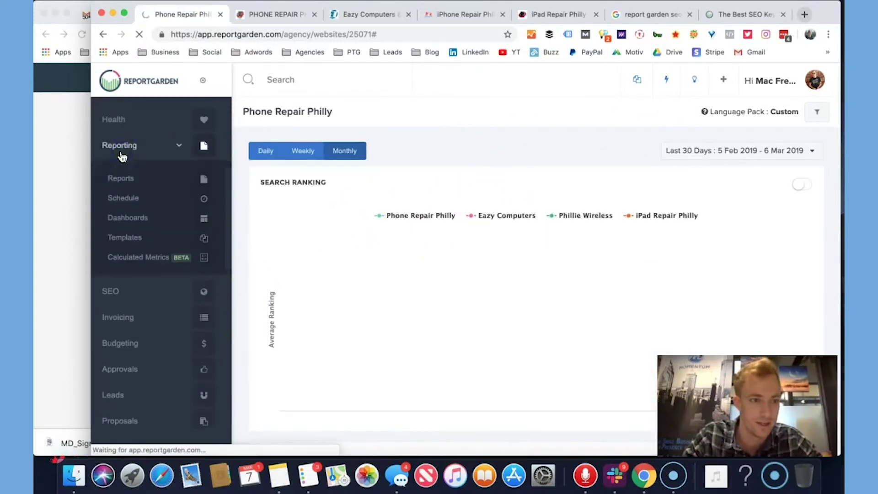
Search the reports for 'phone repair' and open Phone Repair Philly - TOTAL
left_click(131, 183)
left_click(122, 156)
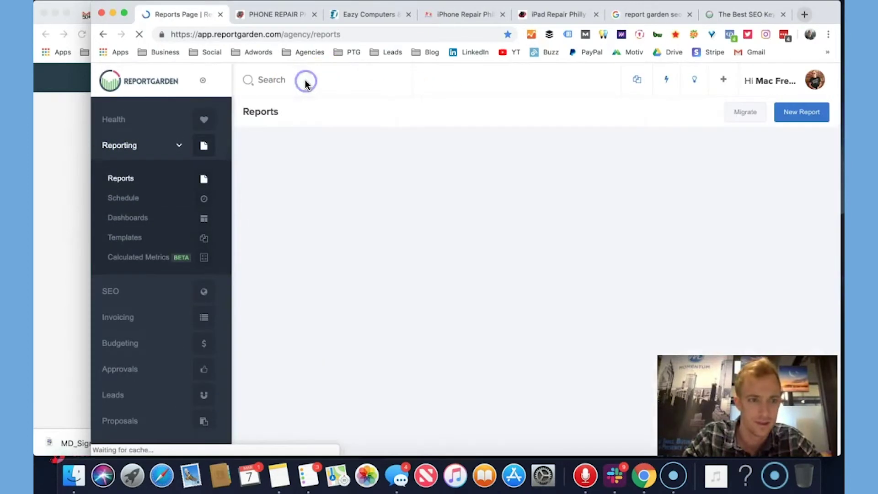
left_click(295, 80)
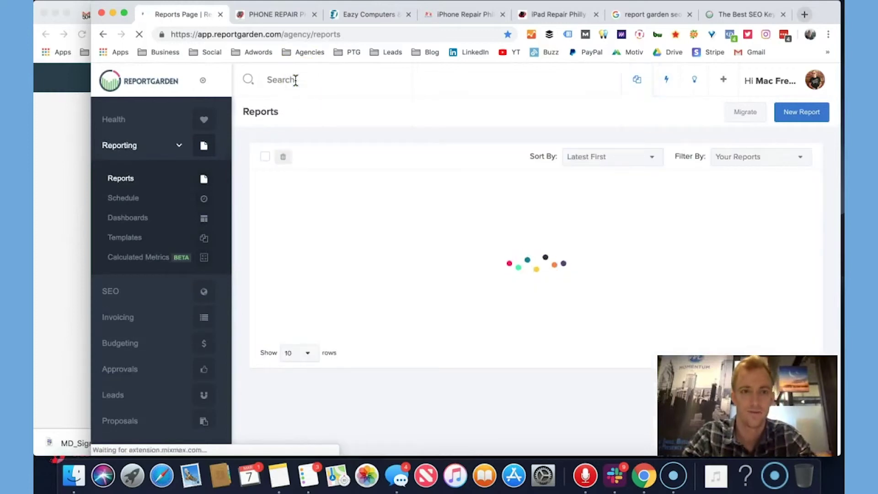
left_click(314, 85)
type("phone")
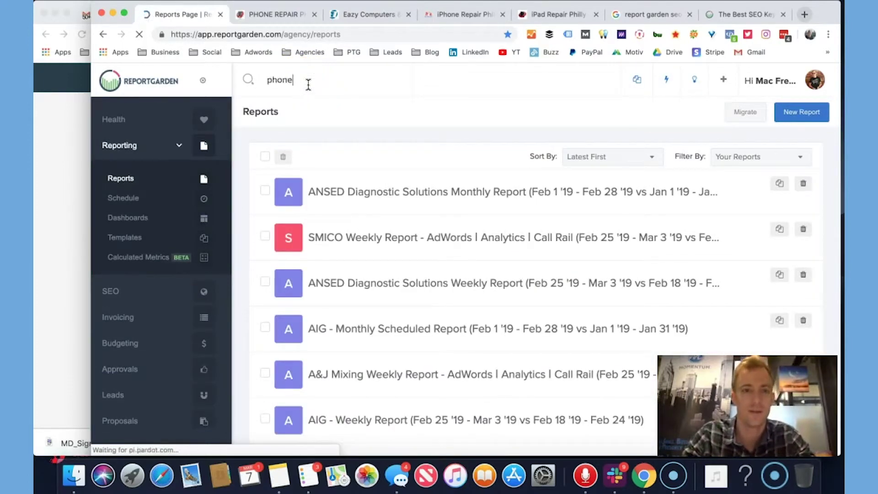
type(" repair")
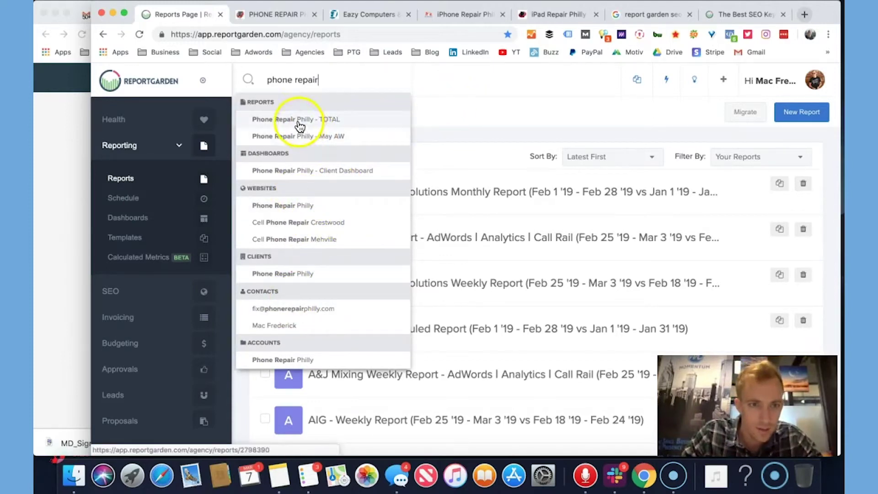
left_click(357, 122)
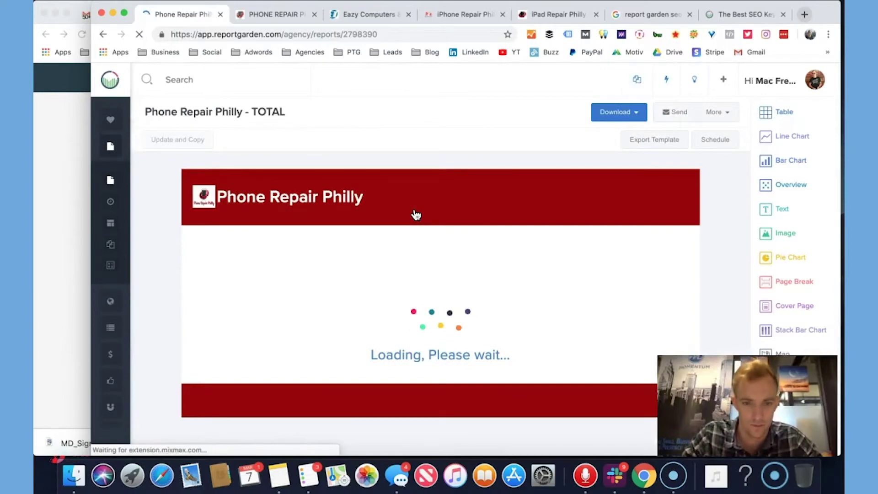
scroll(416, 214, "down", 5)
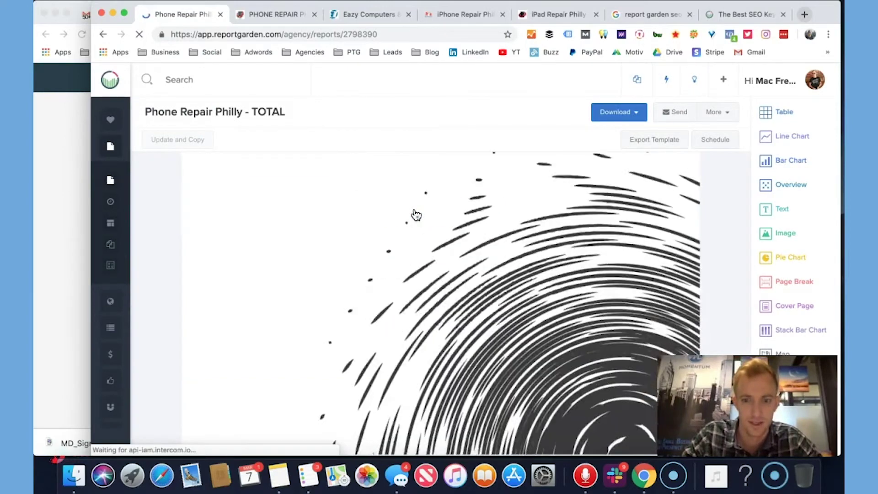
scroll(415, 214, "up", 3)
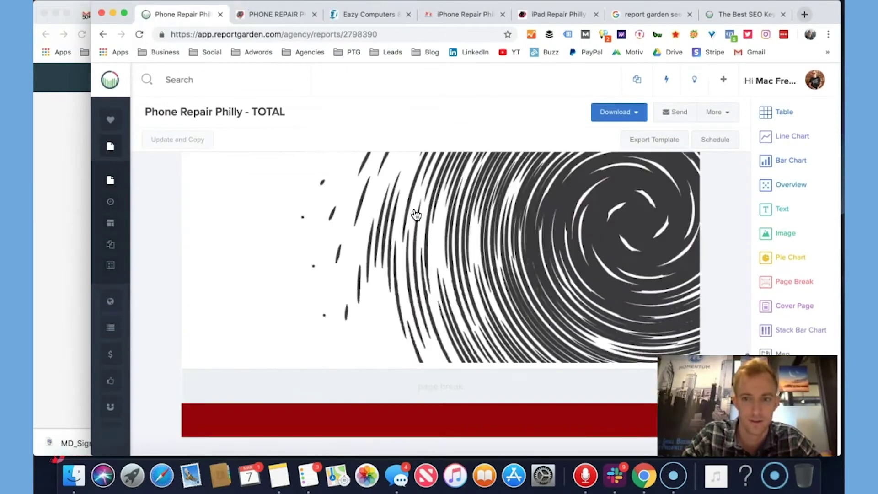
scroll(416, 214, "down", 5)
scroll(690, 272, "down", 1)
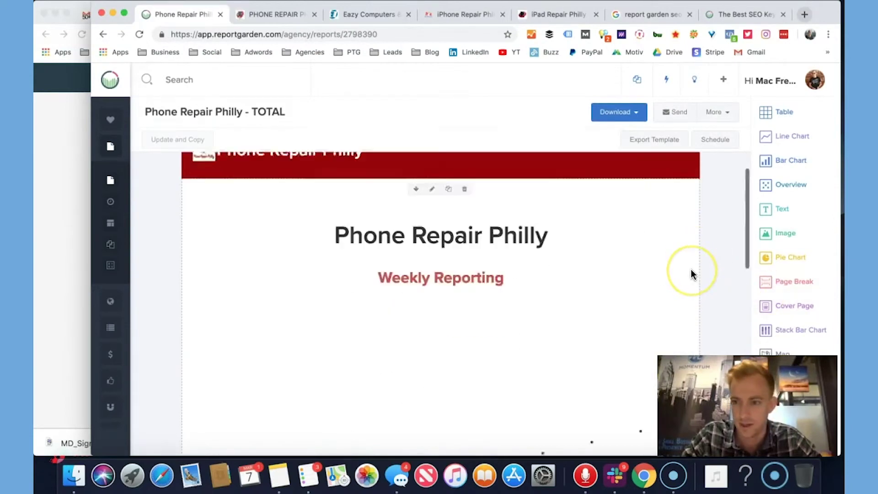
scroll(691, 270, "down", 10)
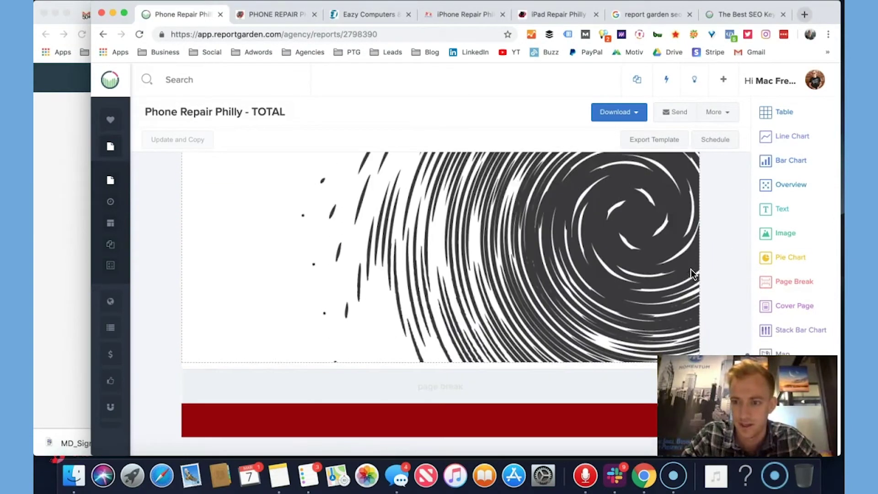
scroll(713, 225, "up", 15)
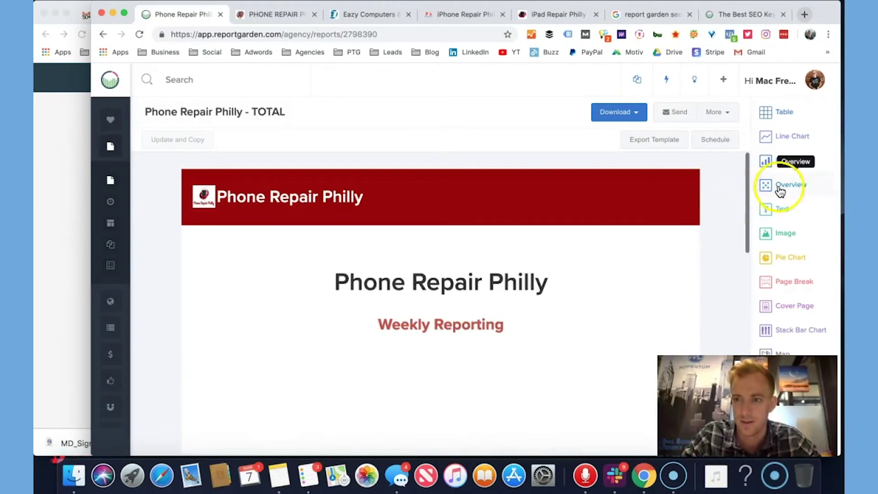
left_click_drag(780, 192, 421, 313)
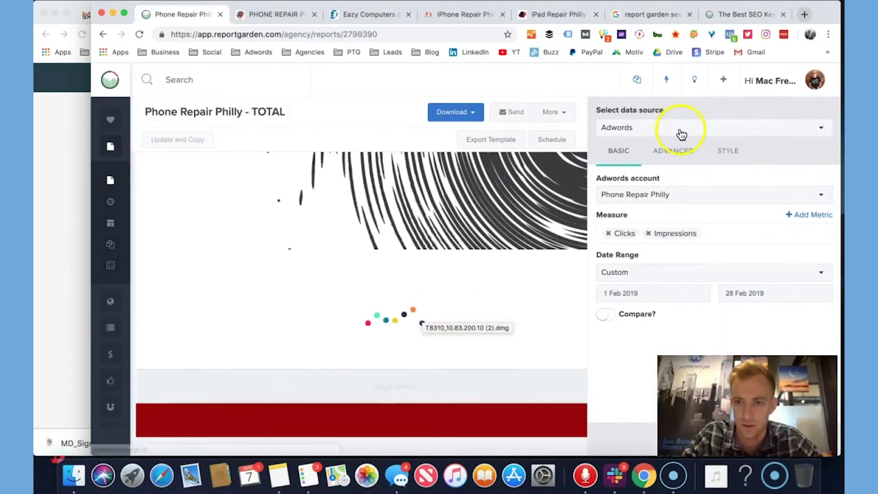
Set the Overview widget's data source to SEO, found by searching 'seo'
left_click(682, 134)
scroll(652, 234, "down", 5)
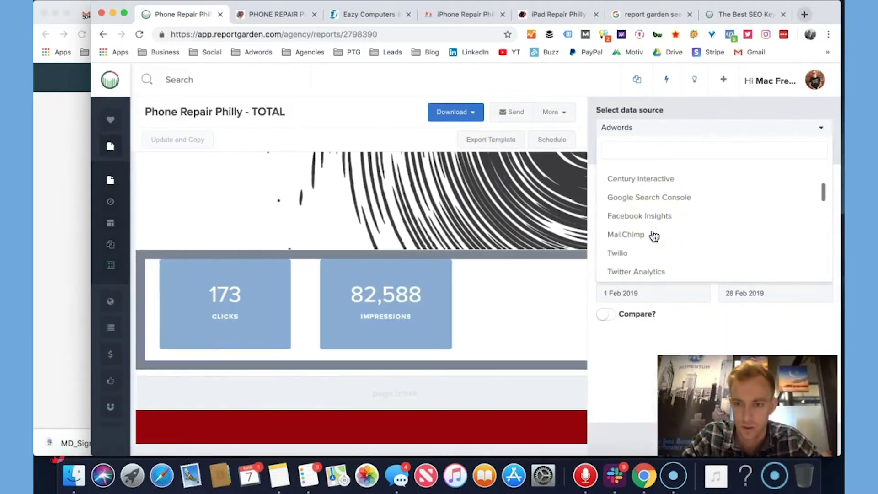
scroll(654, 236, "down", 8)
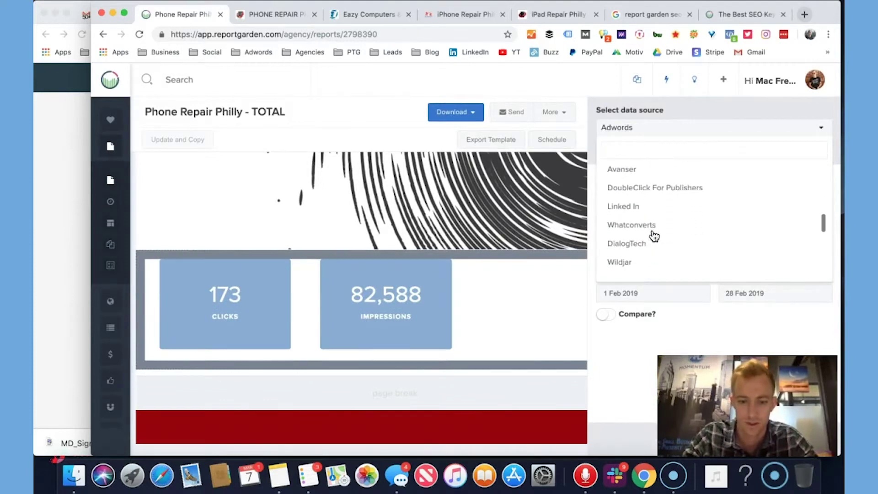
type("seo")
left_click(633, 173)
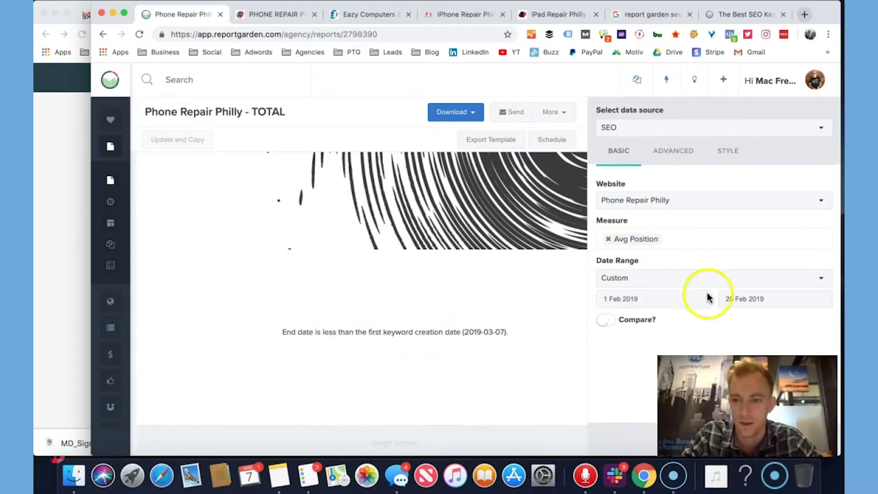
Set the widget's date range to Last 7 Days
left_click(752, 301)
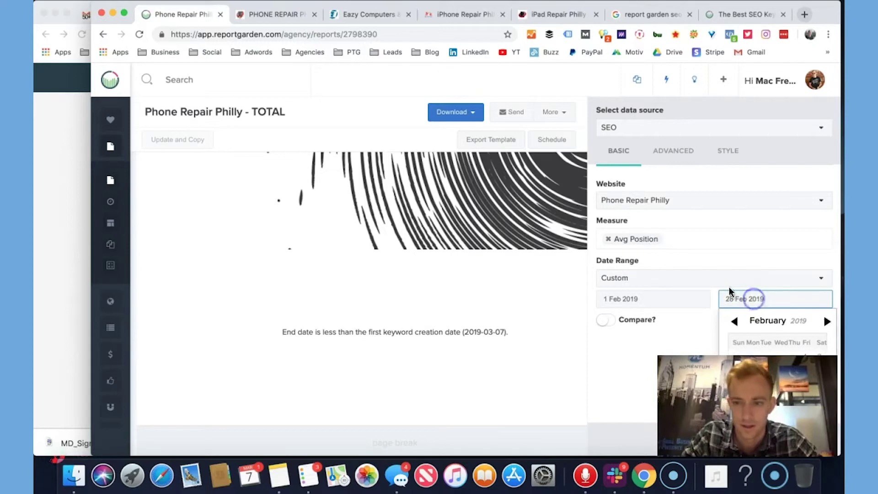
left_click(712, 277)
left_click(630, 382)
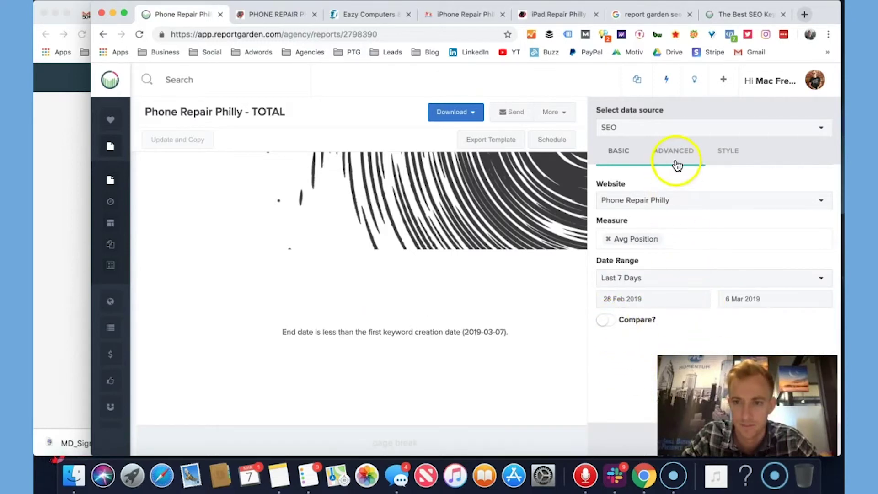
Add CurrentPageRank, PreviousPageRank, Previous Position and Weekly Position as measures
left_click(674, 235)
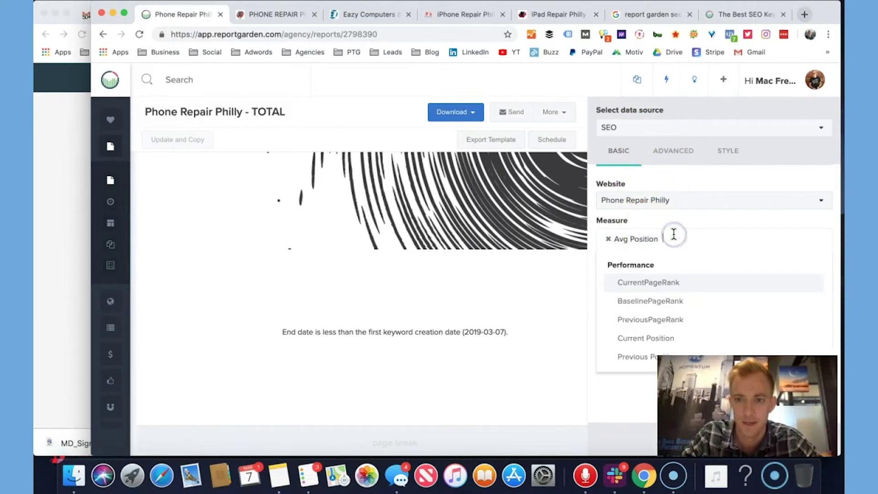
left_click(663, 282)
left_click(764, 239)
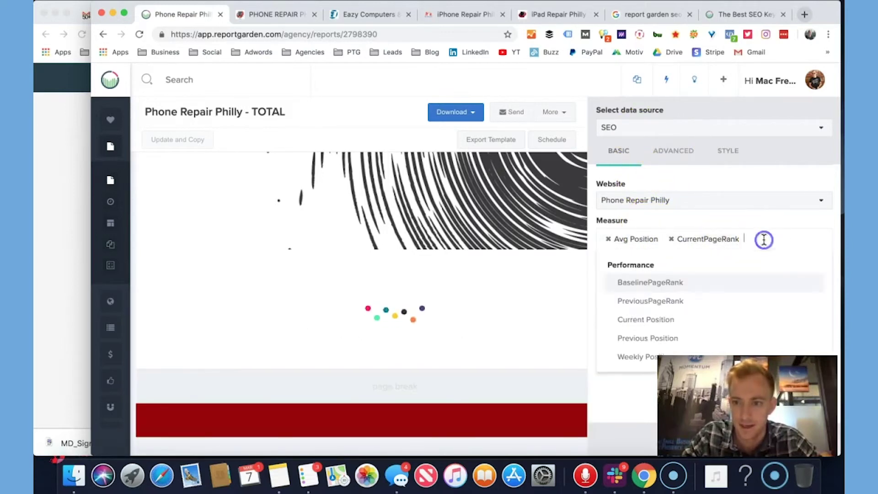
left_click(685, 300)
left_click(710, 257)
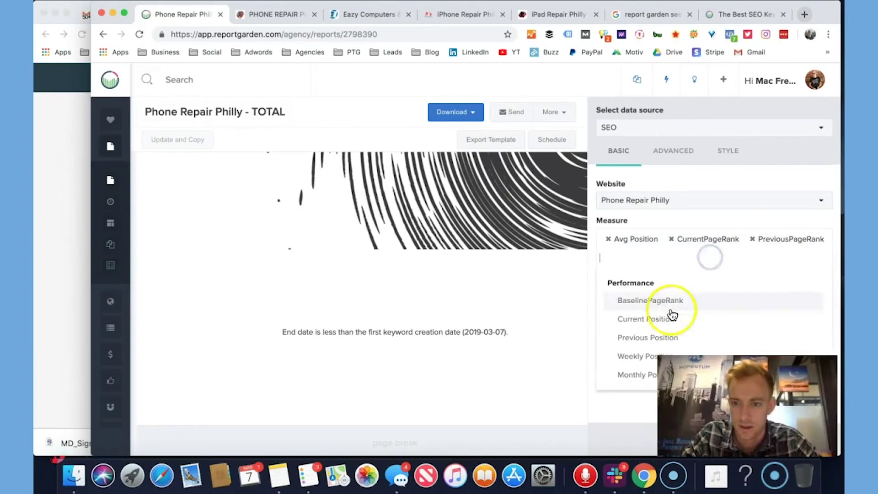
left_click(653, 337)
left_click(701, 268)
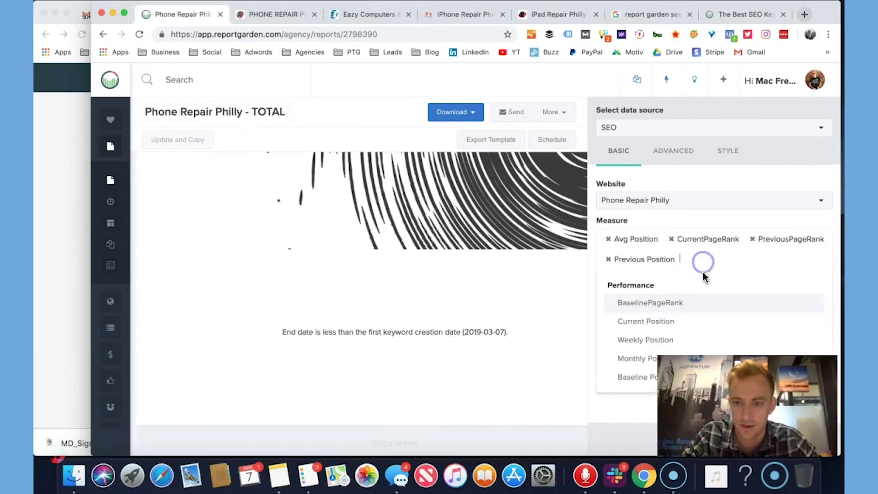
left_click(659, 341)
Look over the Advanced and Style options, retry loading, then cancel the widget
left_click(670, 156)
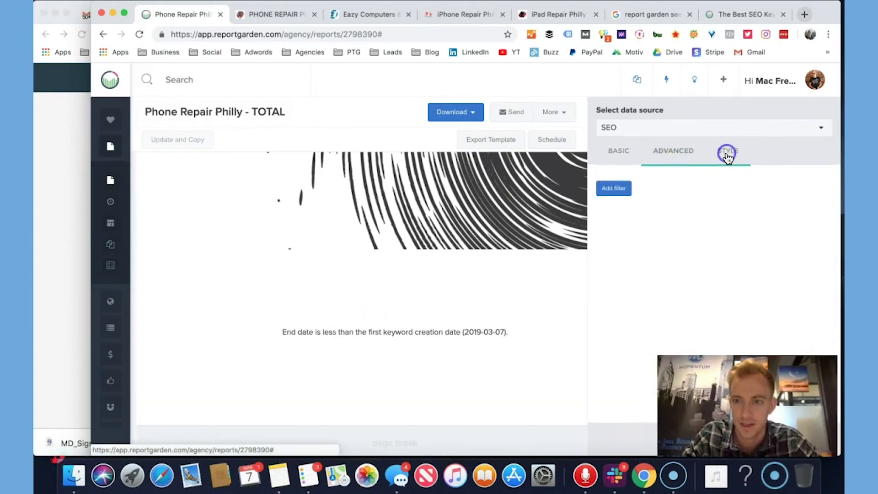
left_click(728, 153)
scroll(684, 220, "down", 4)
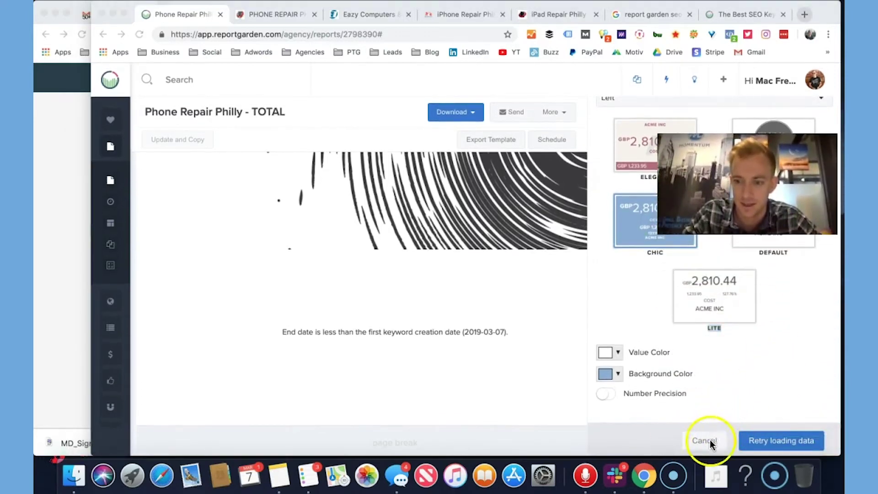
left_click(756, 439)
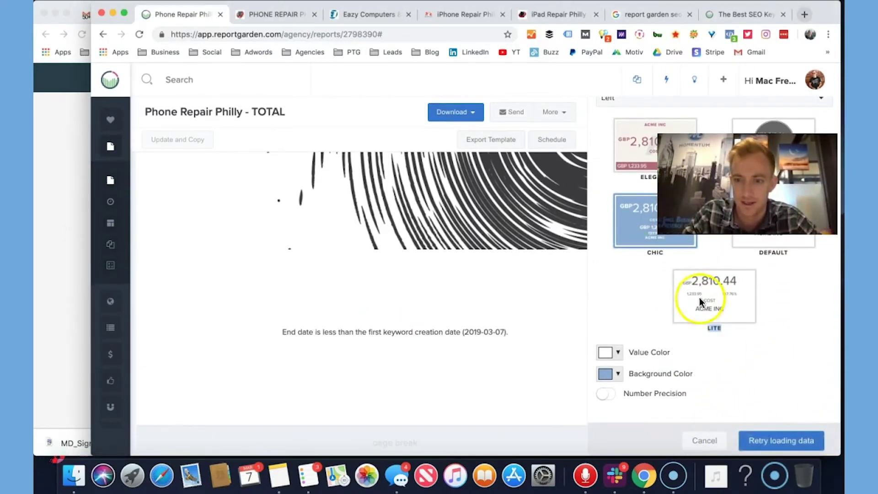
left_click(705, 444)
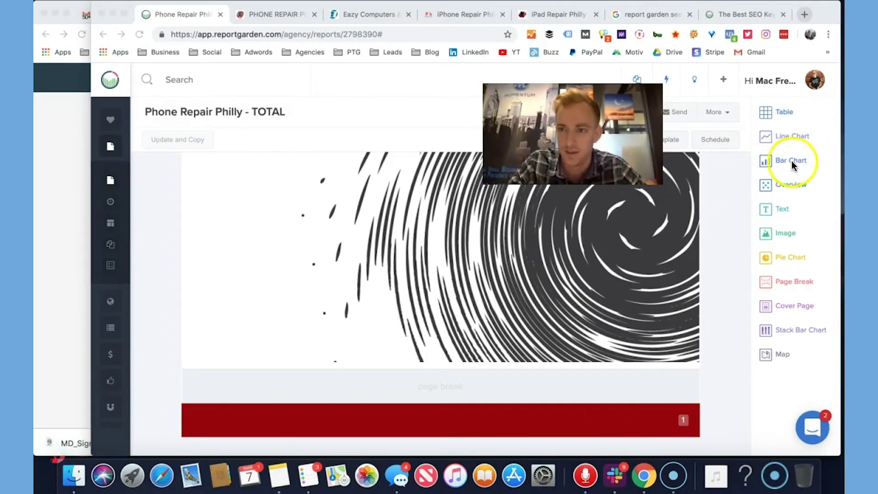
Add a Bar Chart widget to the report using SEO as its data source
left_click(790, 161)
left_click_drag(792, 165, 536, 413)
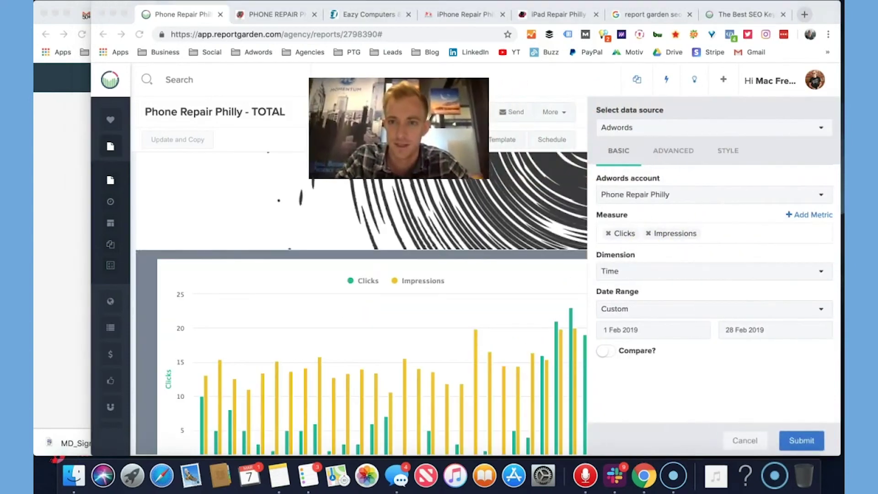
left_click(648, 137)
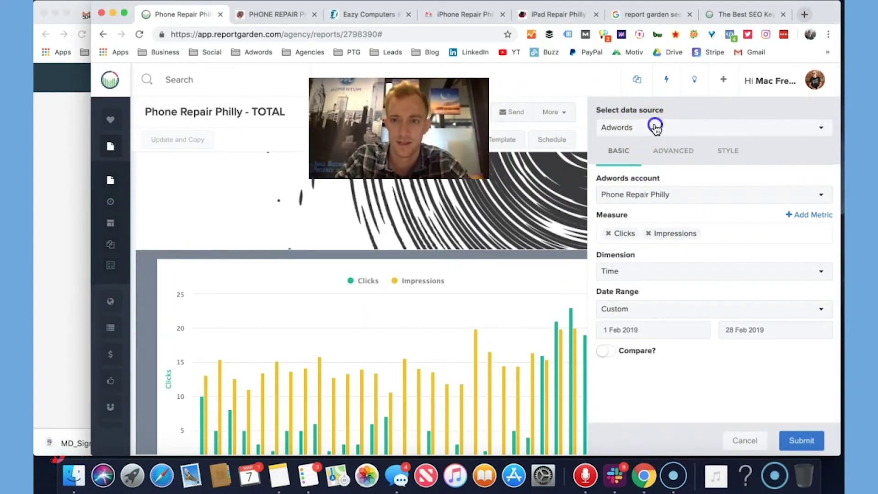
left_click(655, 126)
type("seo")
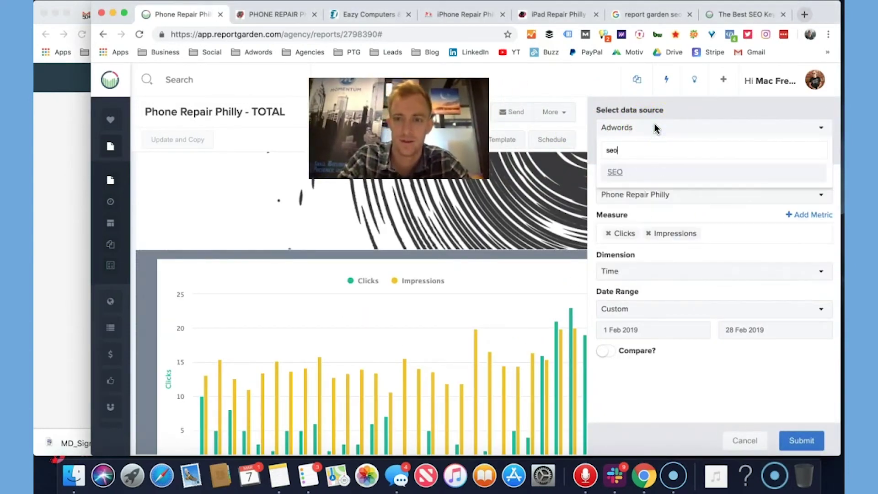
left_click(621, 174)
Add Google and Local Position as measures, then cancel the chart settings
left_click(703, 244)
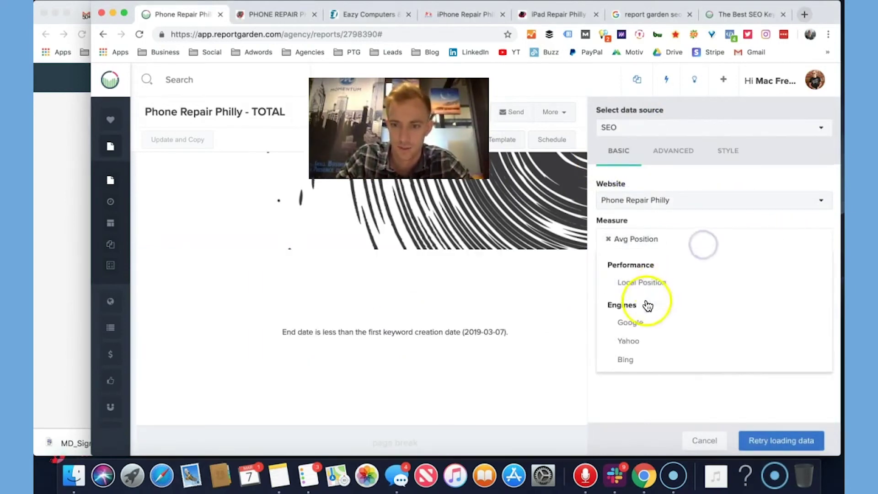
left_click(633, 323)
left_click(725, 241)
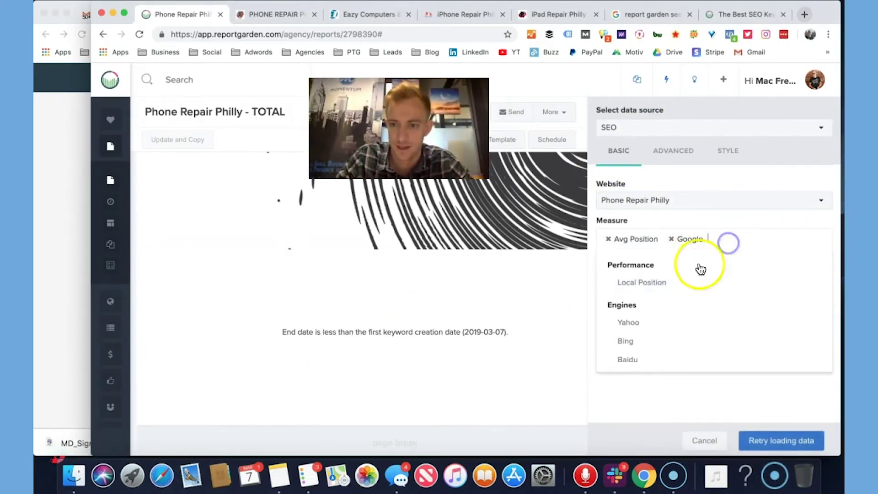
left_click(667, 282)
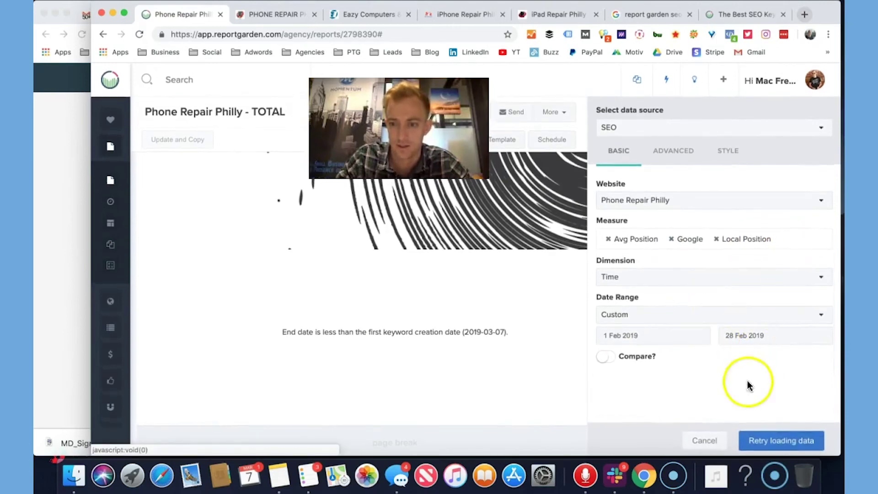
left_click(702, 441)
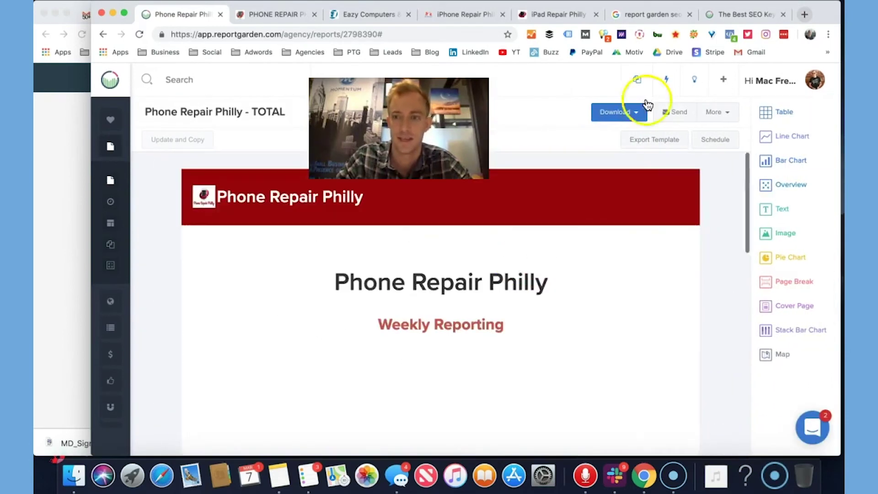
Scroll the report, then open the recently downloaded file from Chrome's download bar
left_click_drag(586, 200, 754, 399)
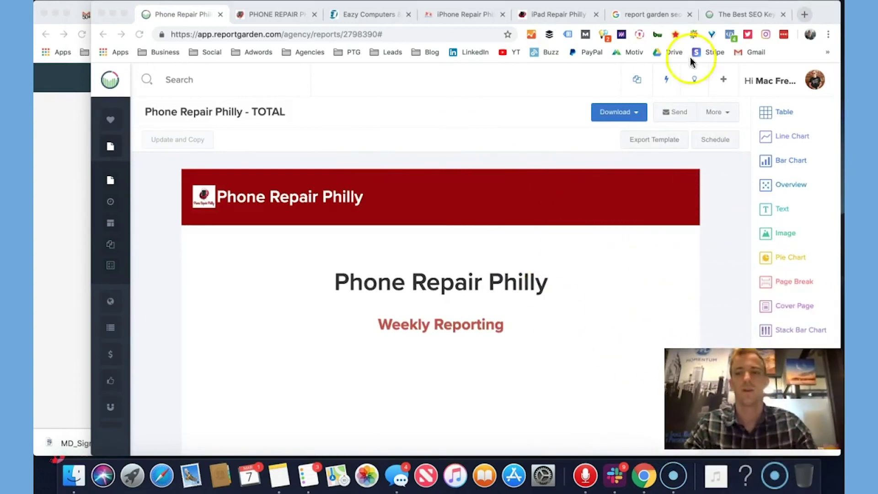
scroll(473, 188, "down", 2)
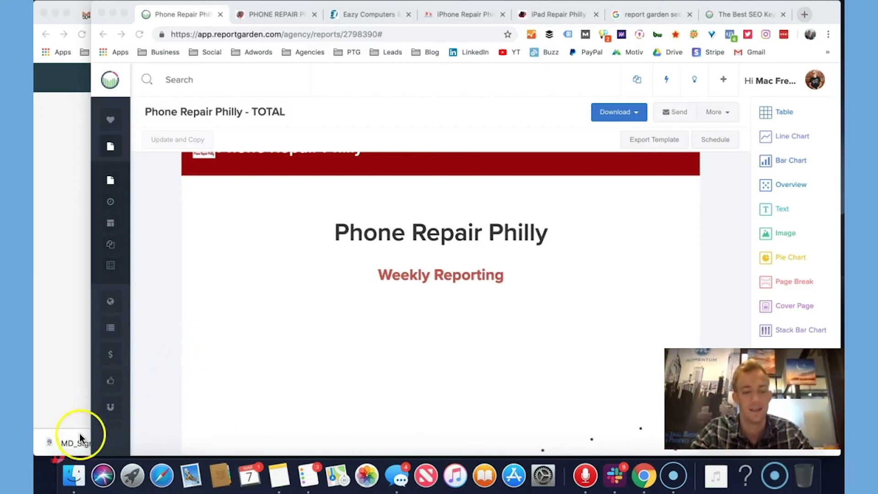
left_click(57, 446)
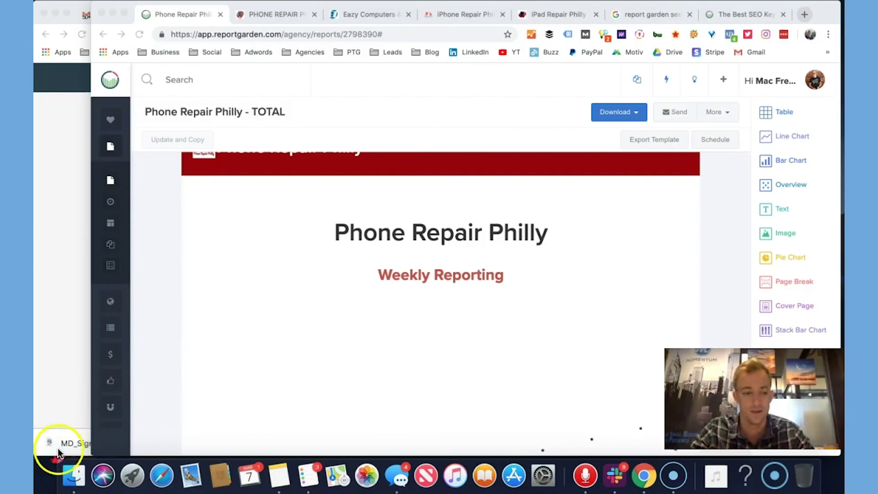